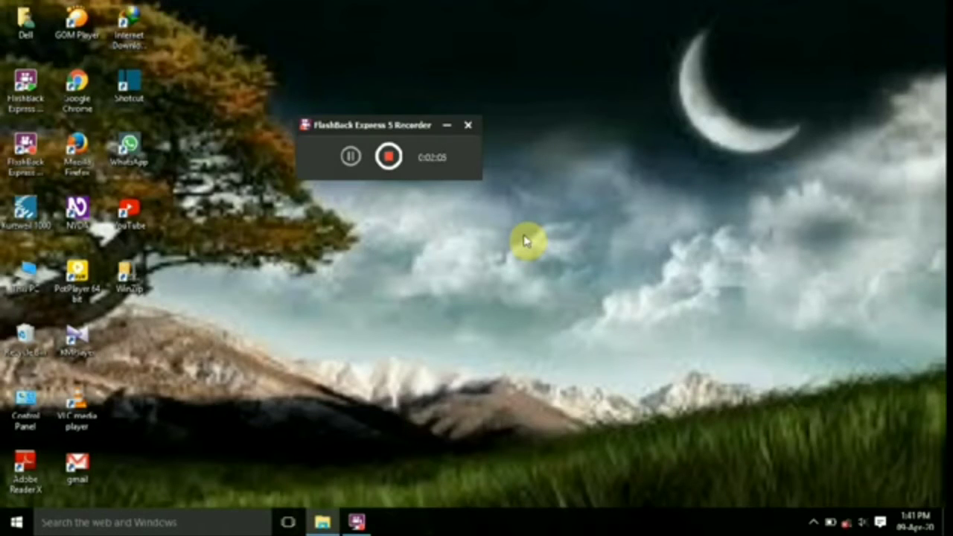
Step: Switch to the Compressed downloads folder in File Explorer and open the nested BlindHelp.net-JAWS 2020.2001.70.400 folders
{"action": "right_click", "coordinate": [524, 240]}
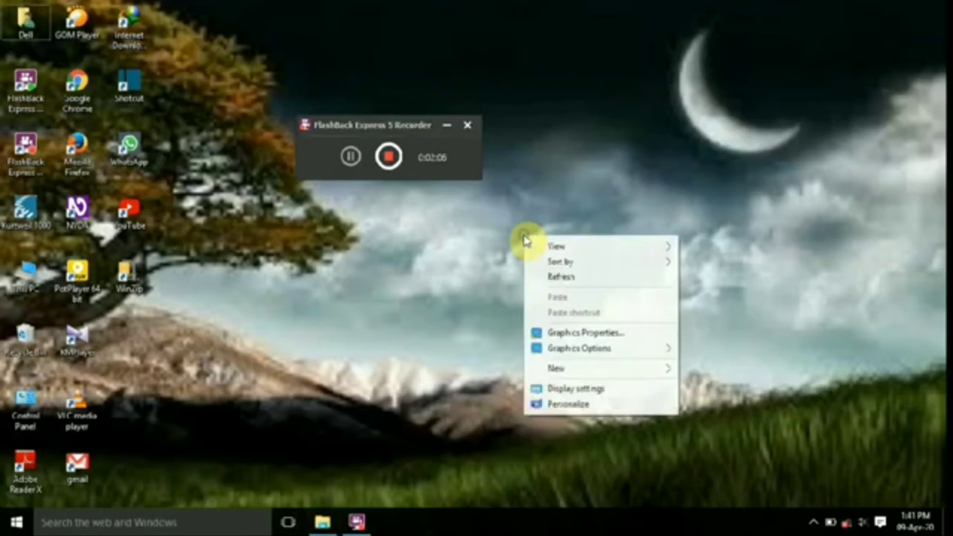
{"action": "key", "text": "Escape"}
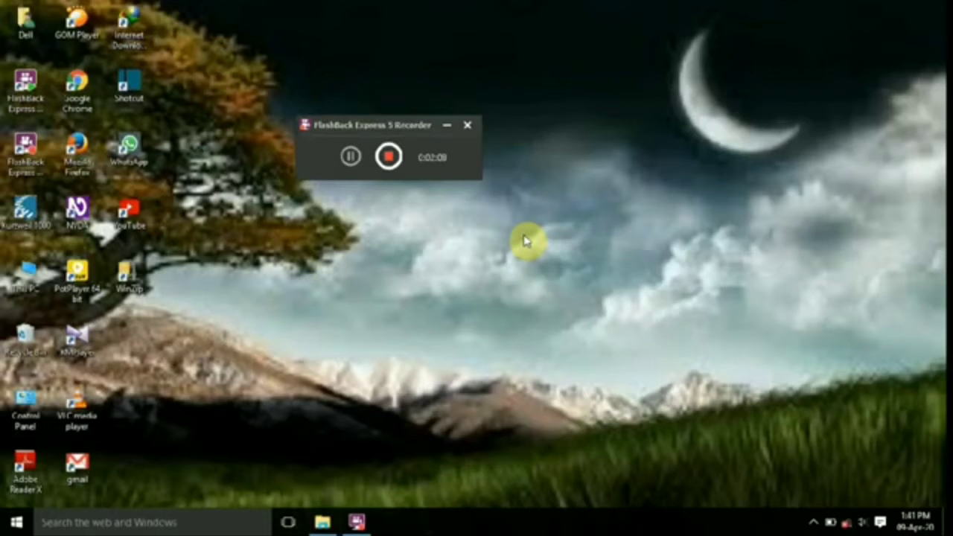
{"action": "key", "text": "alt+Tab"}
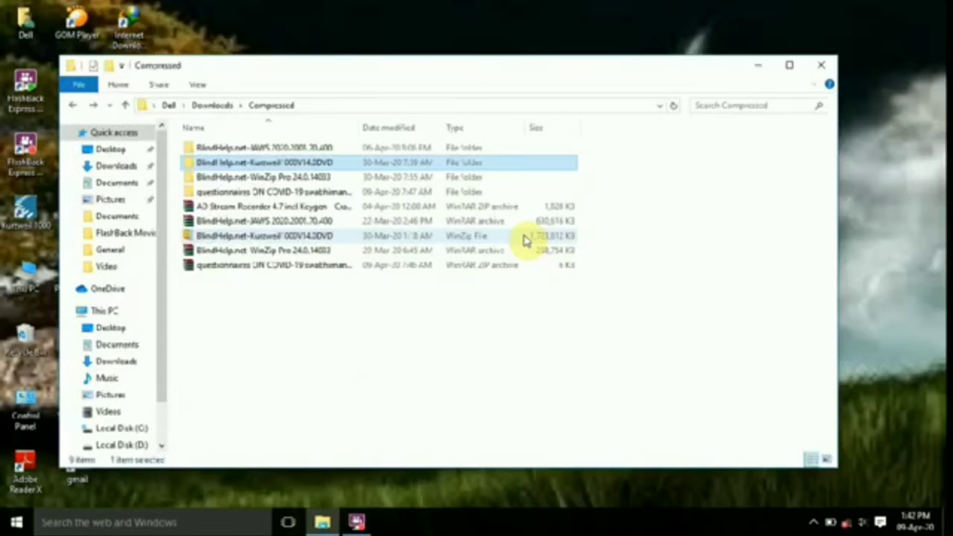
{"action": "key", "text": "Up"}
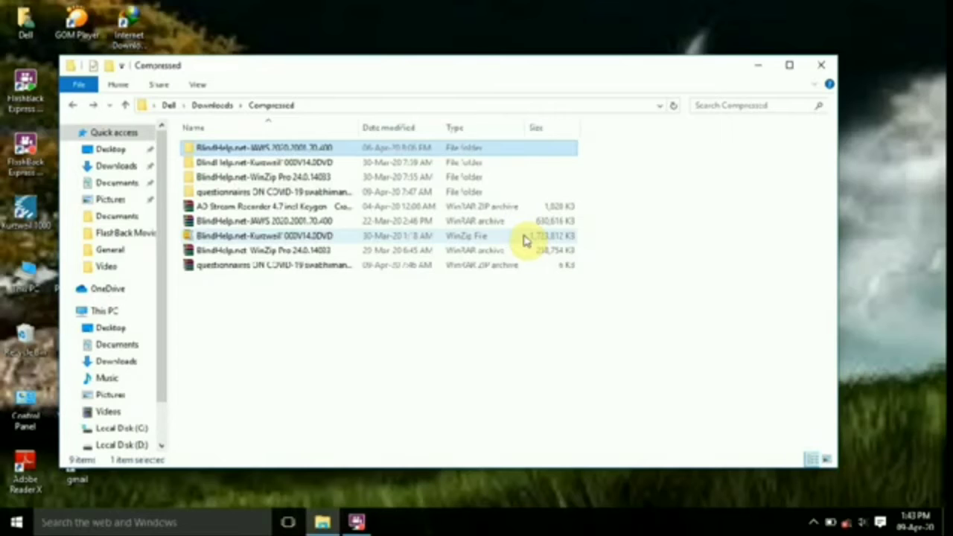
{"action": "key", "text": "Down"}
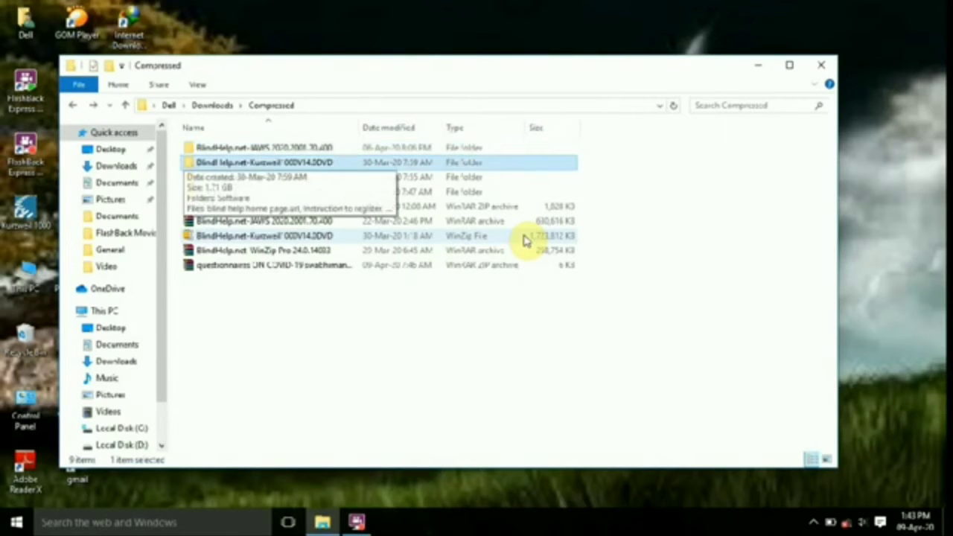
{"action": "key", "text": "Up"}
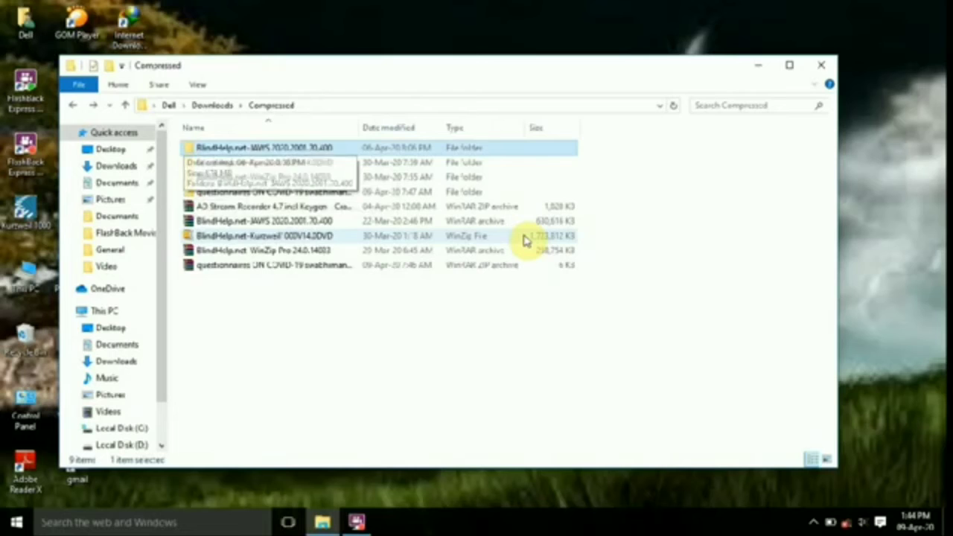
{"action": "key", "text": "Return"}
{"action": "key", "text": "Down"}
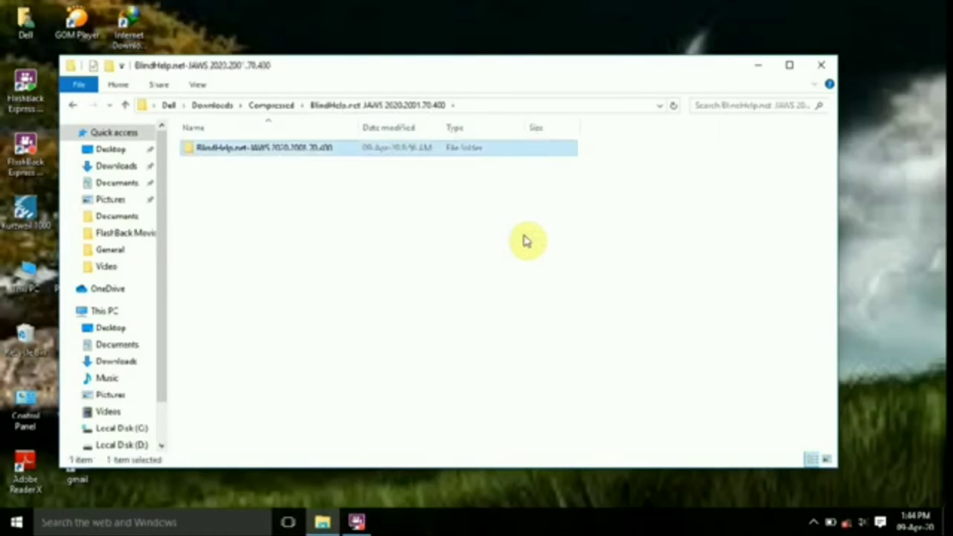
{"action": "key", "text": "Return"}
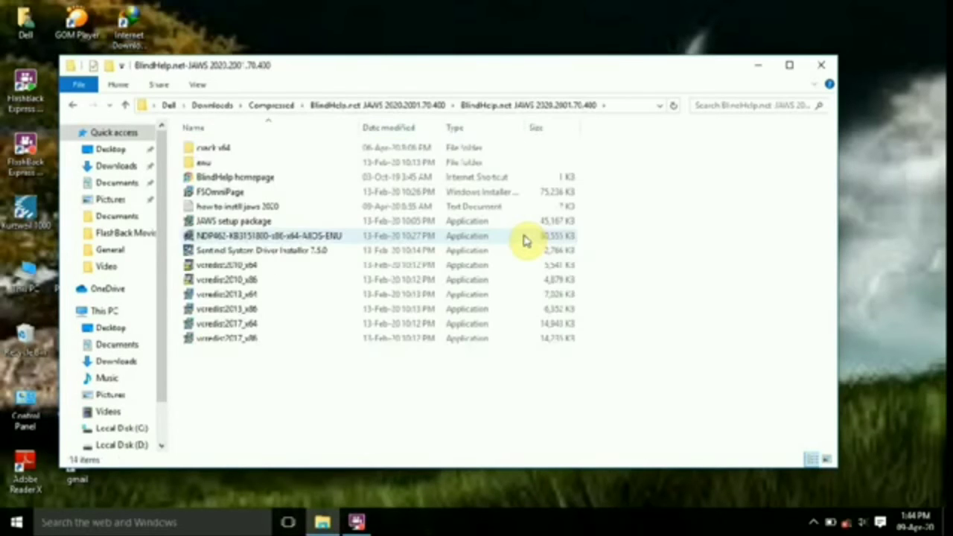
Step: Look through the folders, documents and installers in the JAWS 2020 package, down to vcredist2017_x86
{"action": "key", "text": "Down"}
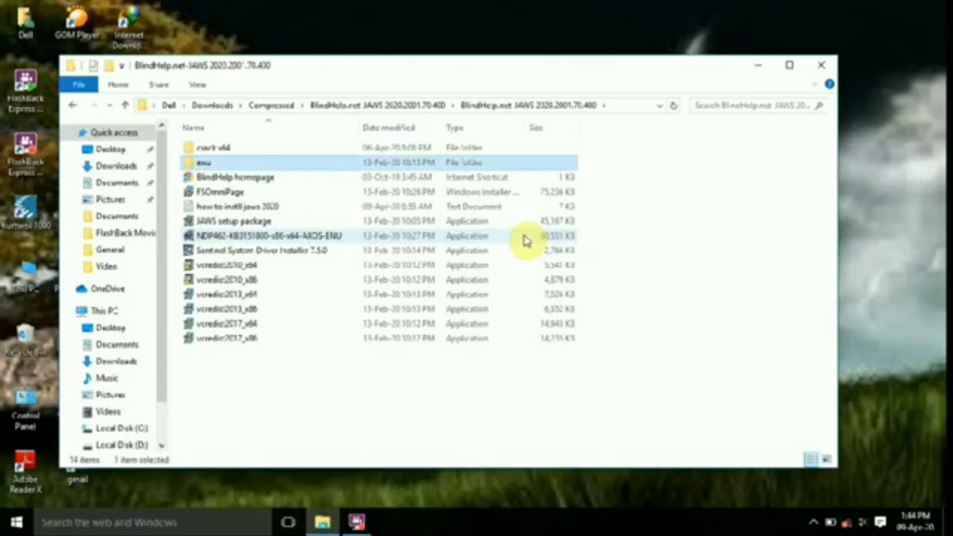
{"action": "key", "text": "Up"}
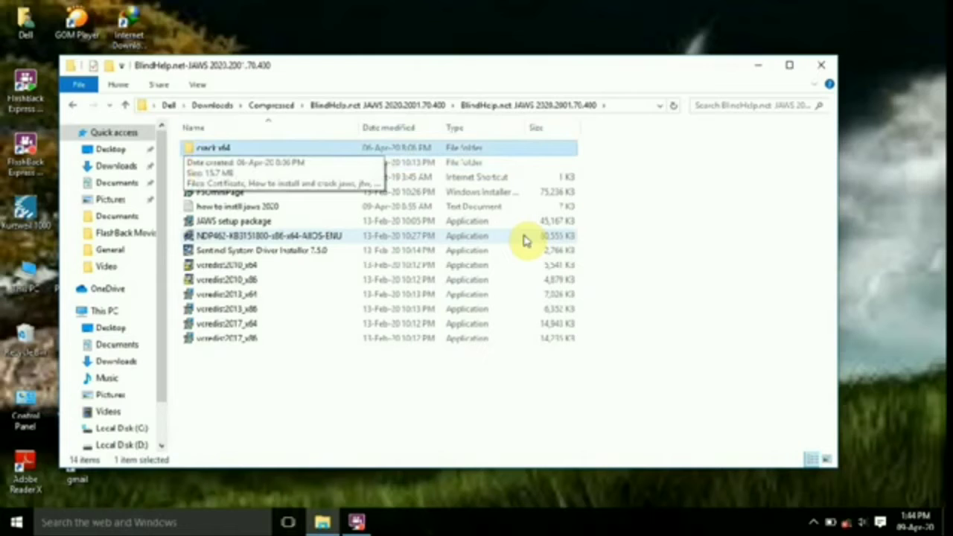
{"action": "key", "text": "Down"}
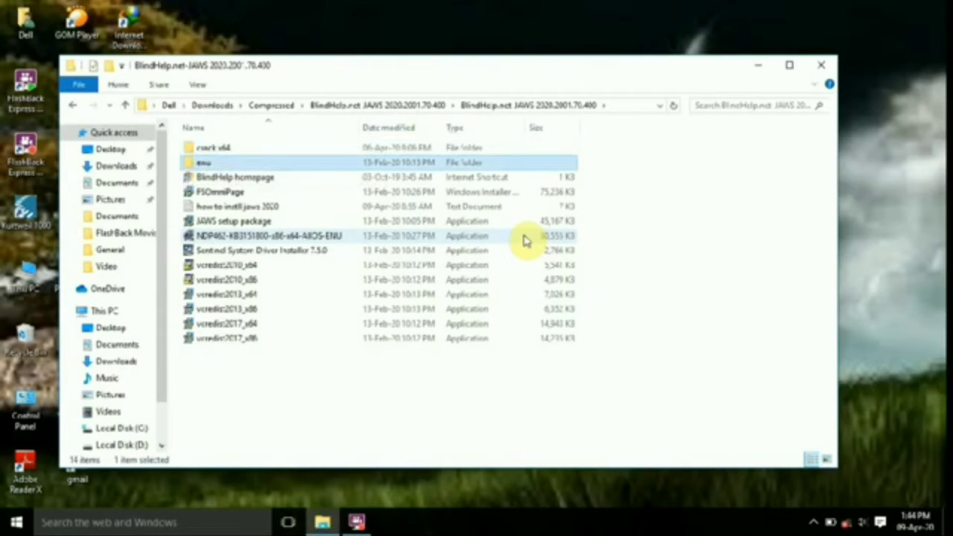
{"action": "key", "text": "Down"}
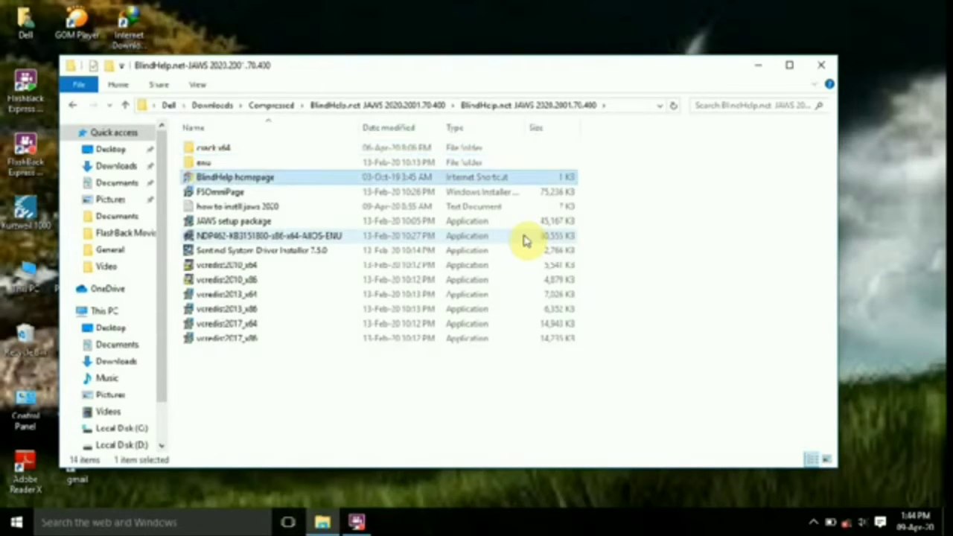
{"action": "key", "text": "Down"}
{"action": "key", "text": "Down"}
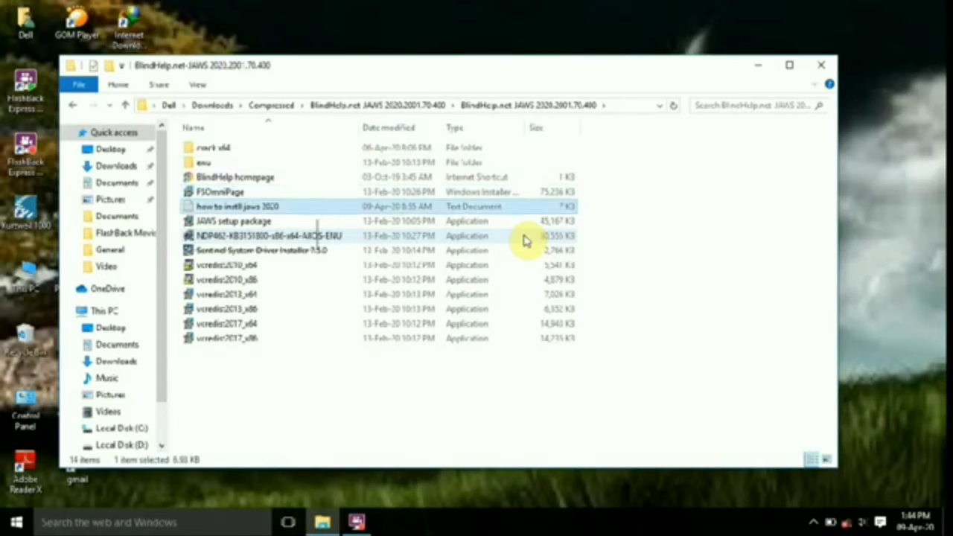
{"action": "key", "text": "Down"}
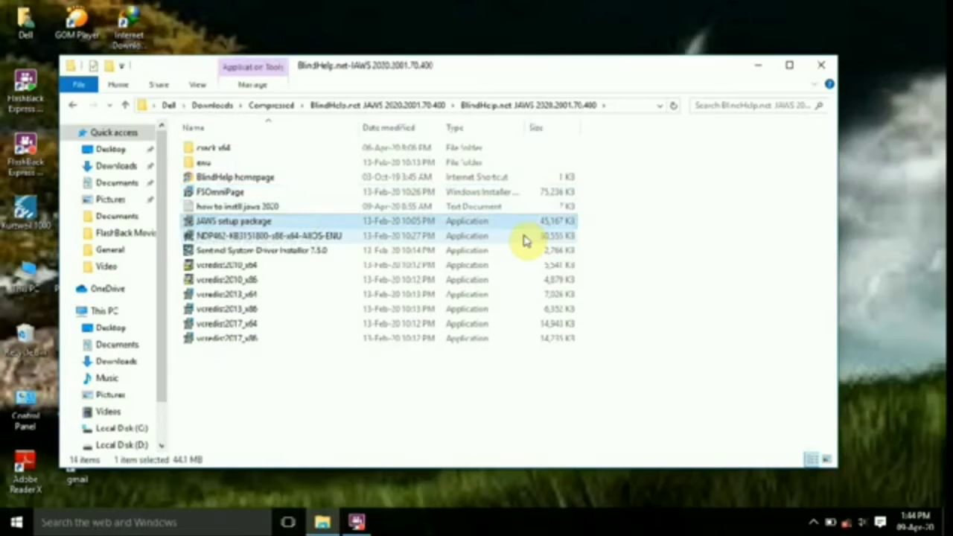
{"action": "key", "text": "Down"}
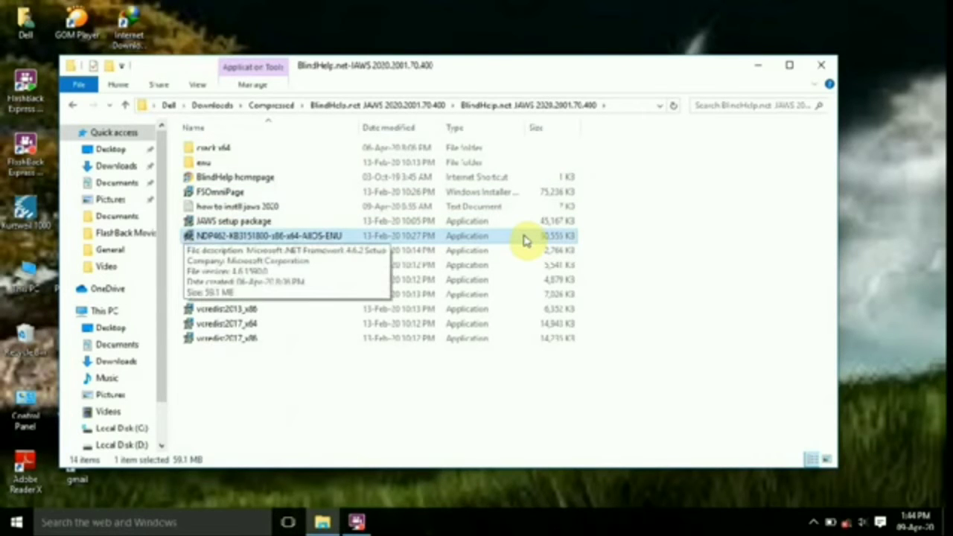
{"action": "key", "text": "Down"}
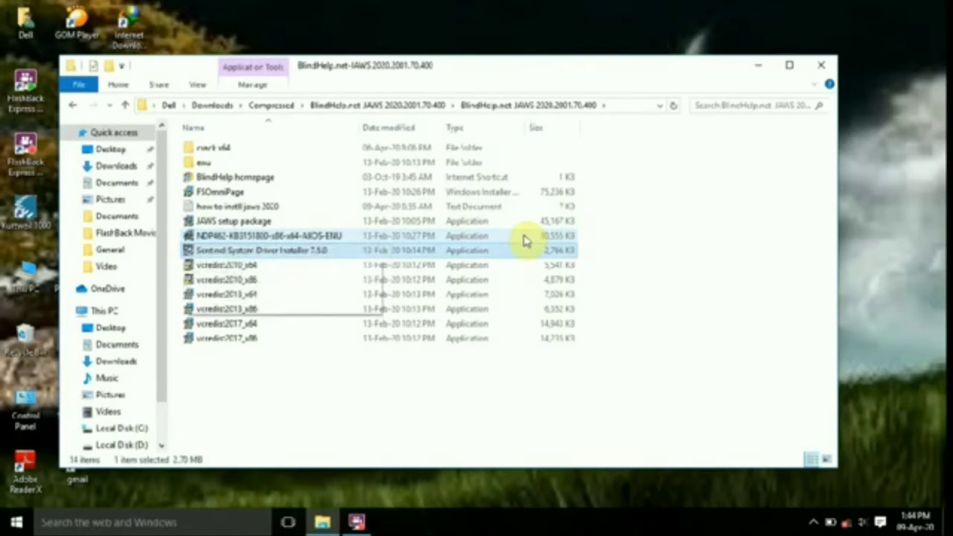
{"action": "key", "text": "Down"}
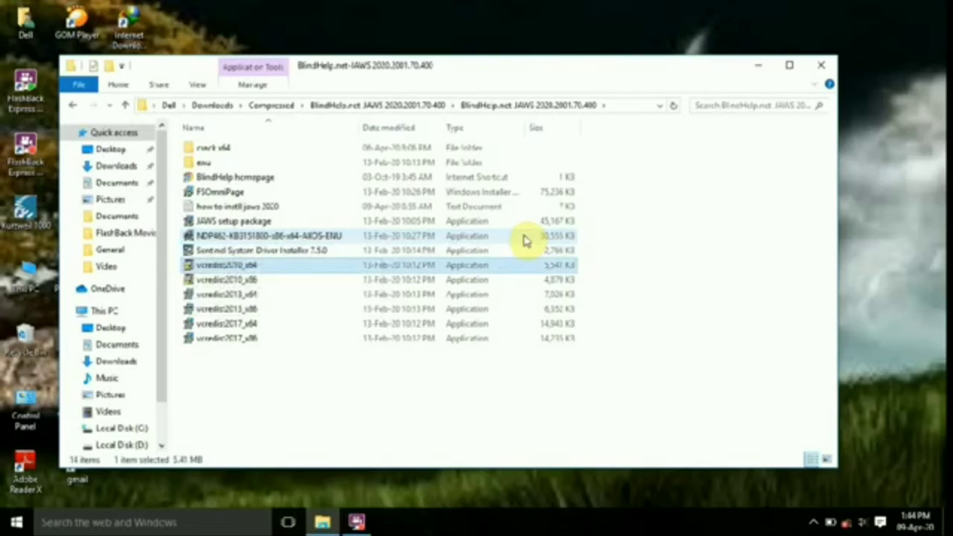
{"action": "key", "text": "Down"}
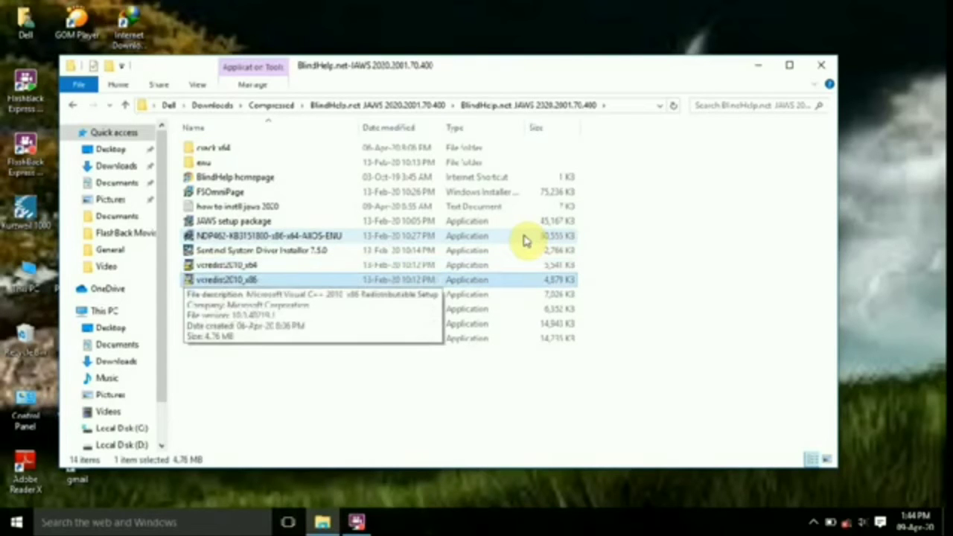
{"action": "key", "text": "Down"}
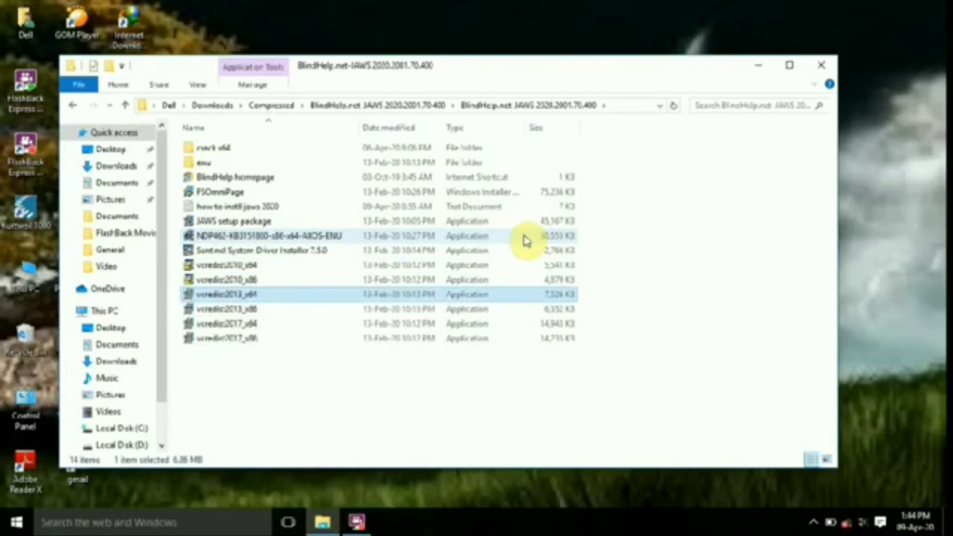
{"action": "key", "text": "Down"}
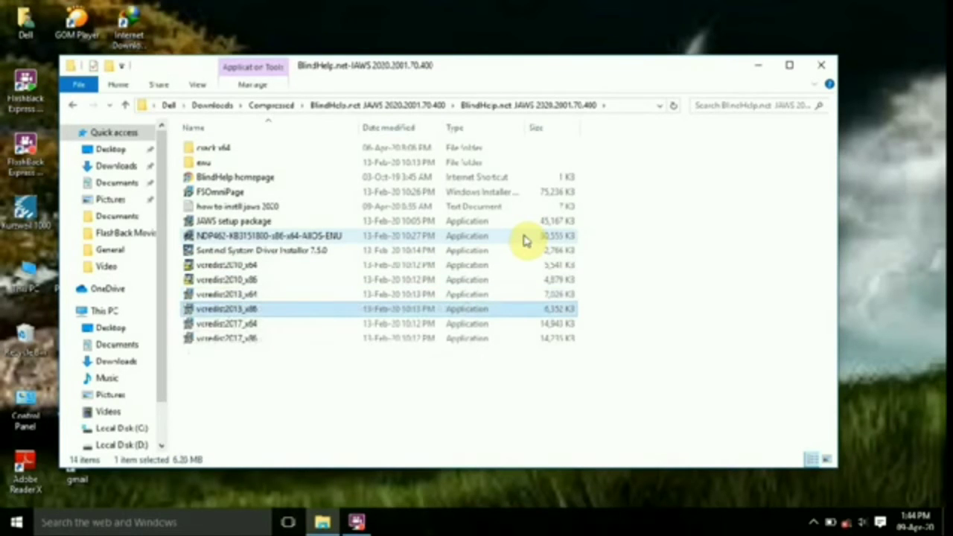
{"action": "key", "text": "Down"}
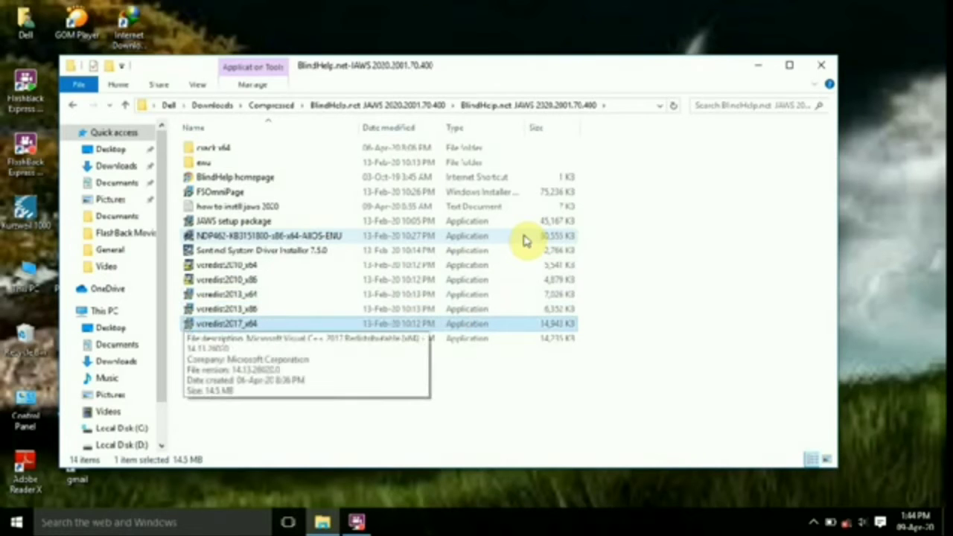
{"action": "key", "text": "Down"}
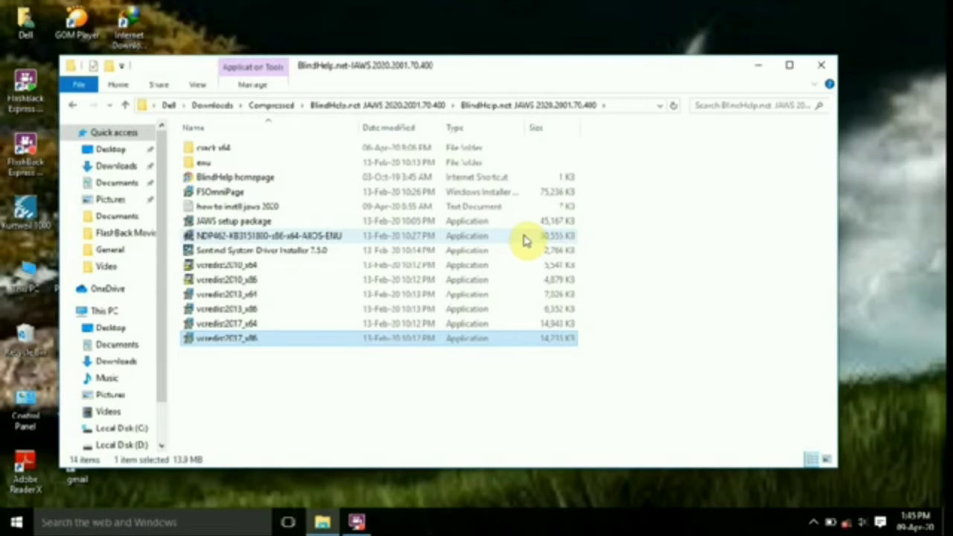
Step: Run the JAWS setup package and proceed through the JAWS 2020 installation
{"action": "key", "text": "j"}
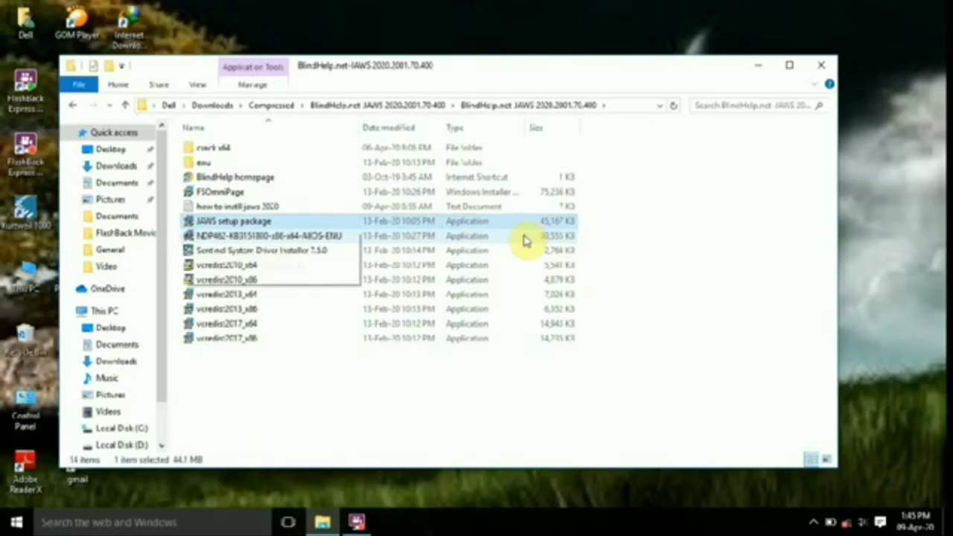
{"action": "key", "text": "Up"}
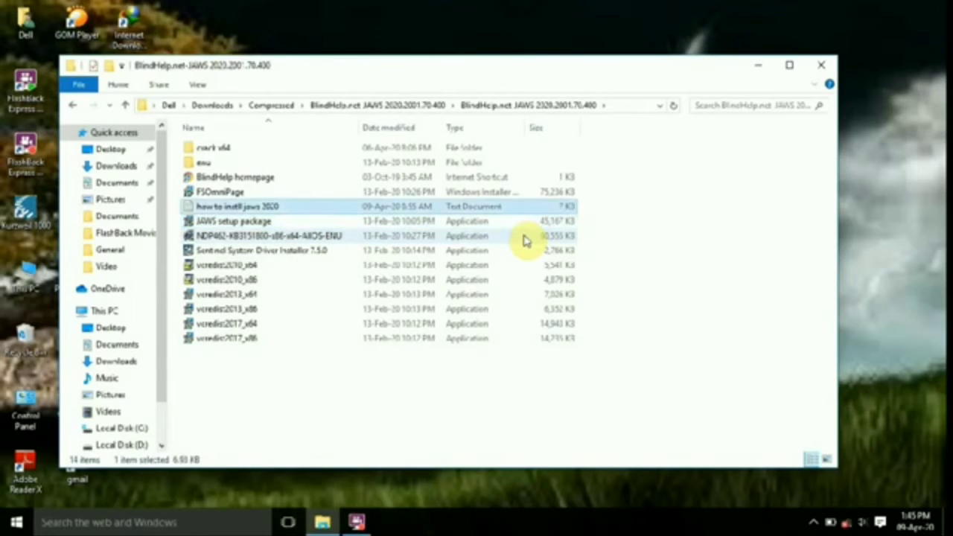
{"action": "key", "text": "Down"}
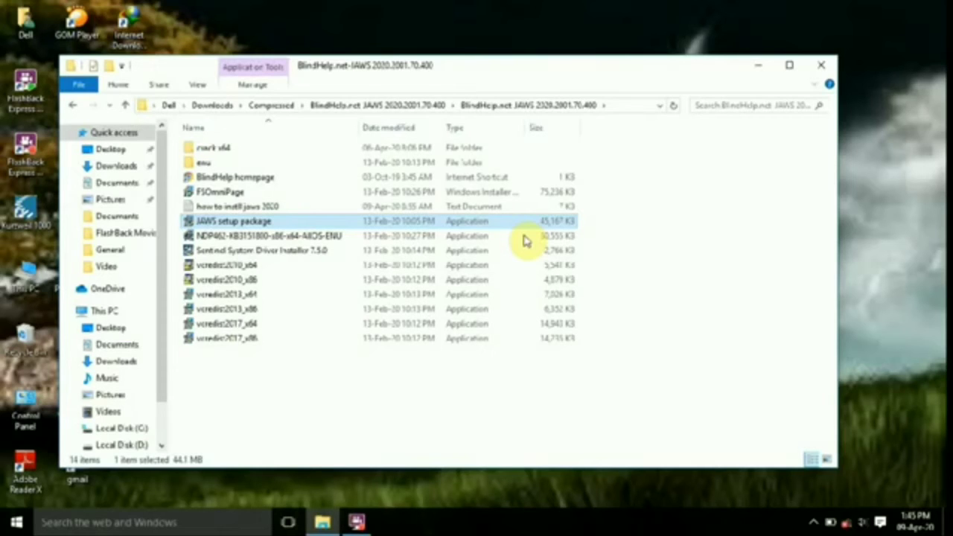
{"action": "key", "text": "Return"}
{"action": "key", "text": "Return"}
{"action": "key", "text": "Return"}
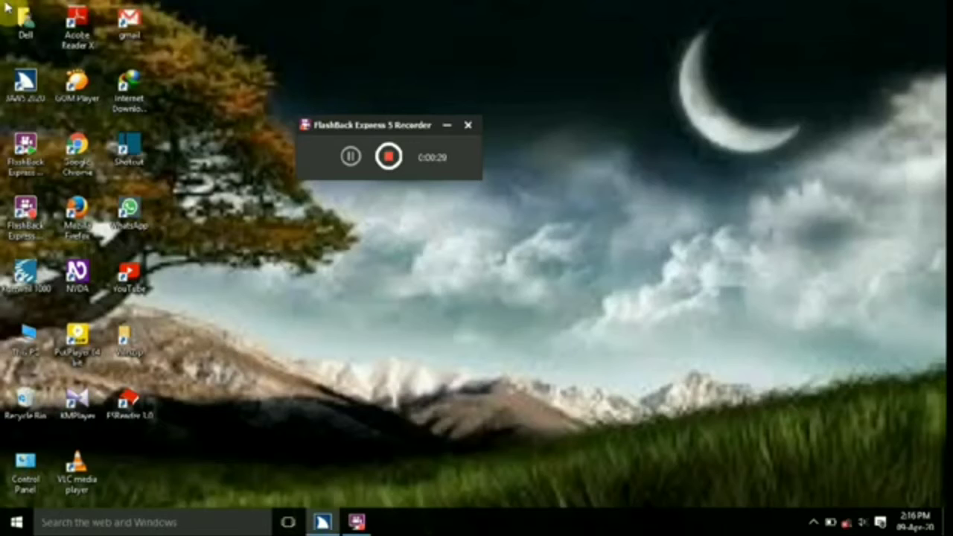
Step: Switch to the JAWS Professional window and quit JAWS, confirming the exit
{"action": "key", "text": "alt+Tab"}
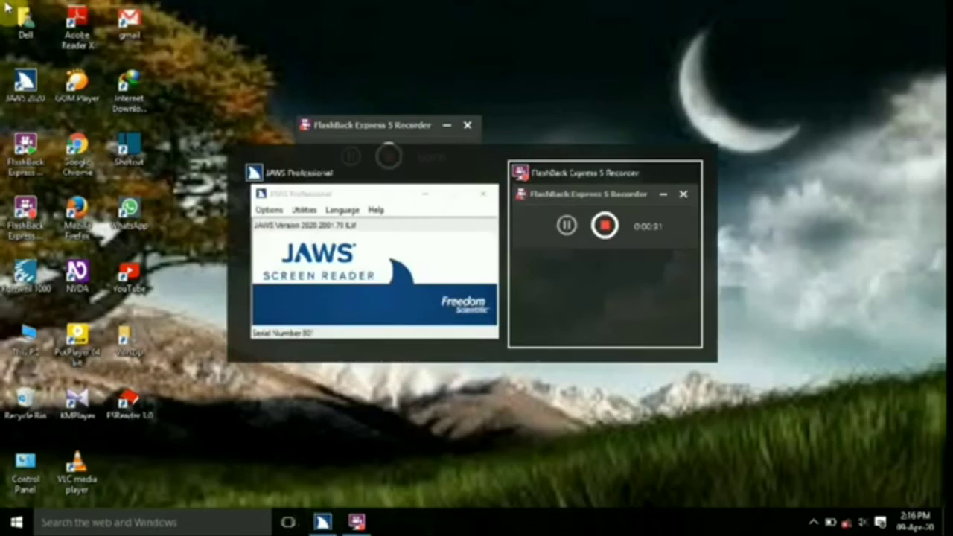
{"action": "key", "text": "alt+Tab"}
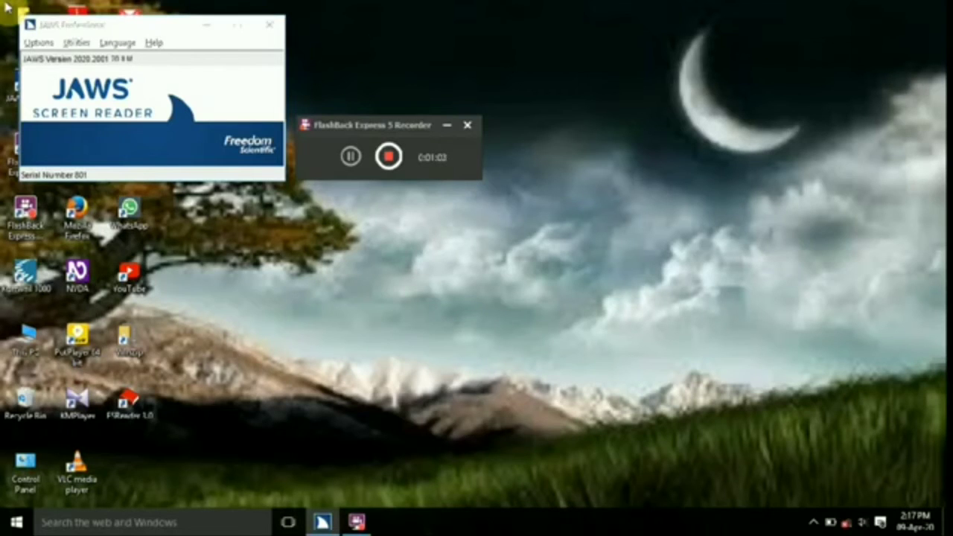
{"action": "key", "text": "Insert+F4"}
{"action": "key", "text": "Tab"}
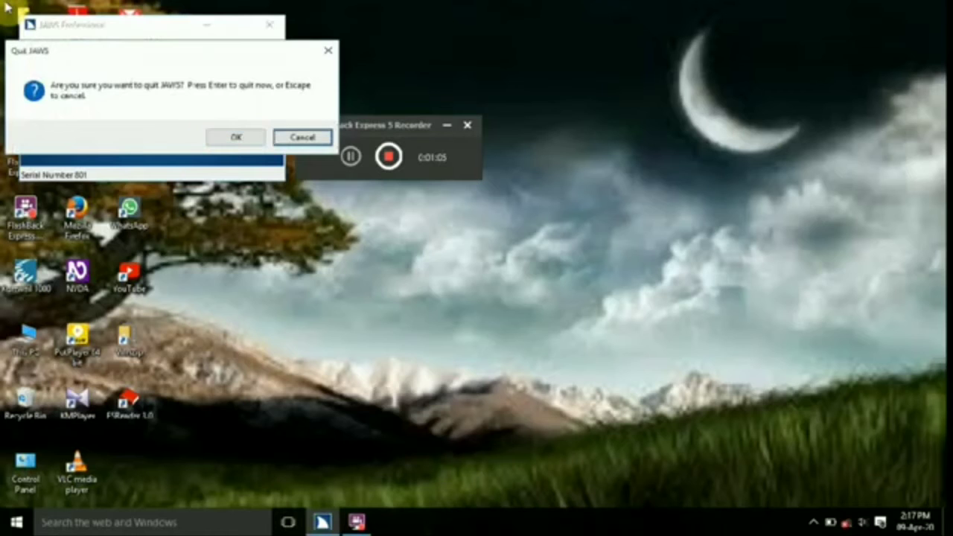
{"action": "key", "text": "Tab"}
{"action": "key", "text": "Return"}
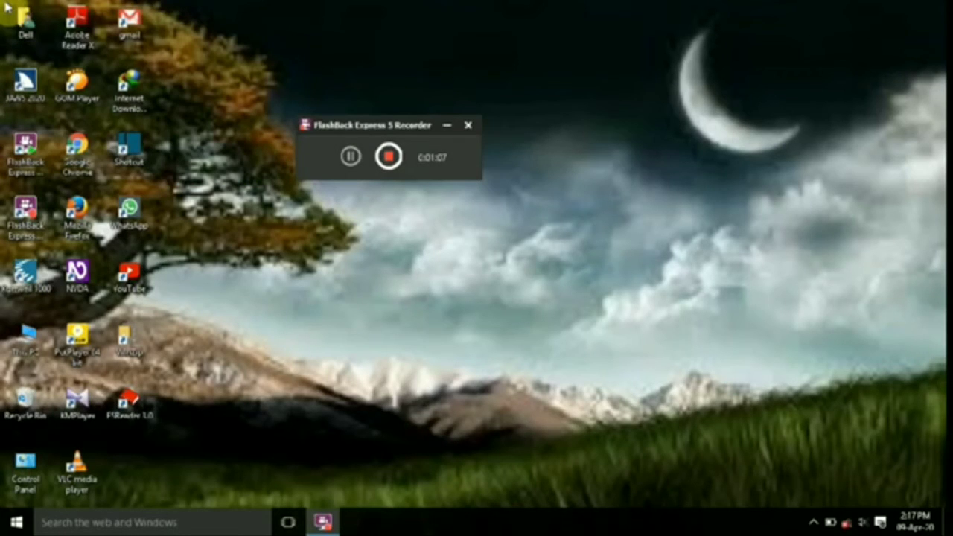
{"action": "key", "text": "shift+F10"}
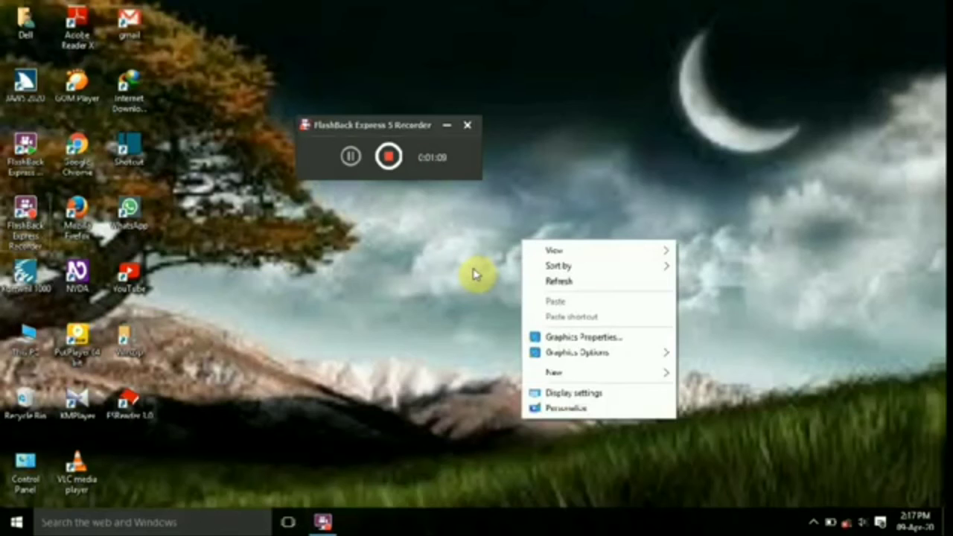
{"action": "right_click", "coordinate": [473, 273]}
{"action": "right_click", "coordinate": [521, 244]}
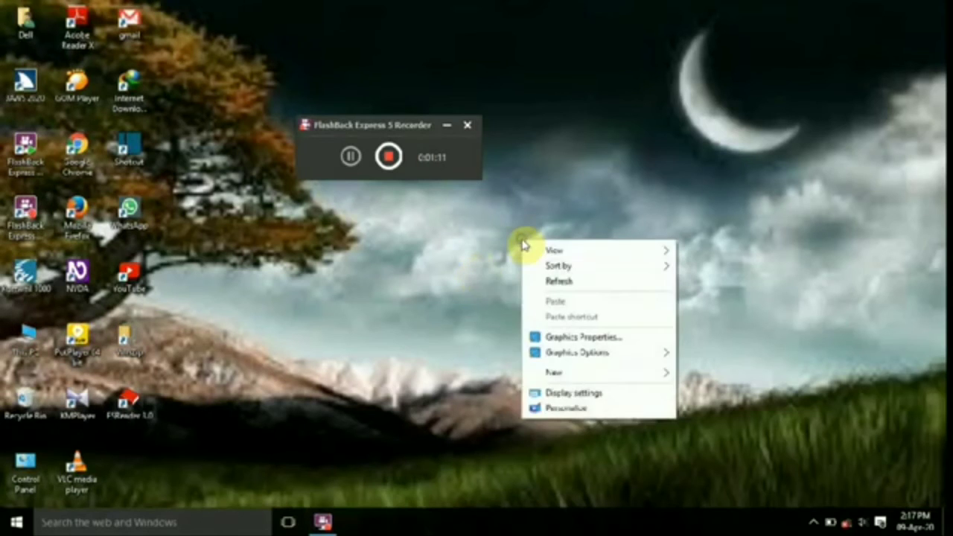
{"action": "right_click", "coordinate": [523, 247]}
{"action": "right_click", "coordinate": [523, 246]}
{"action": "key", "text": "e"}
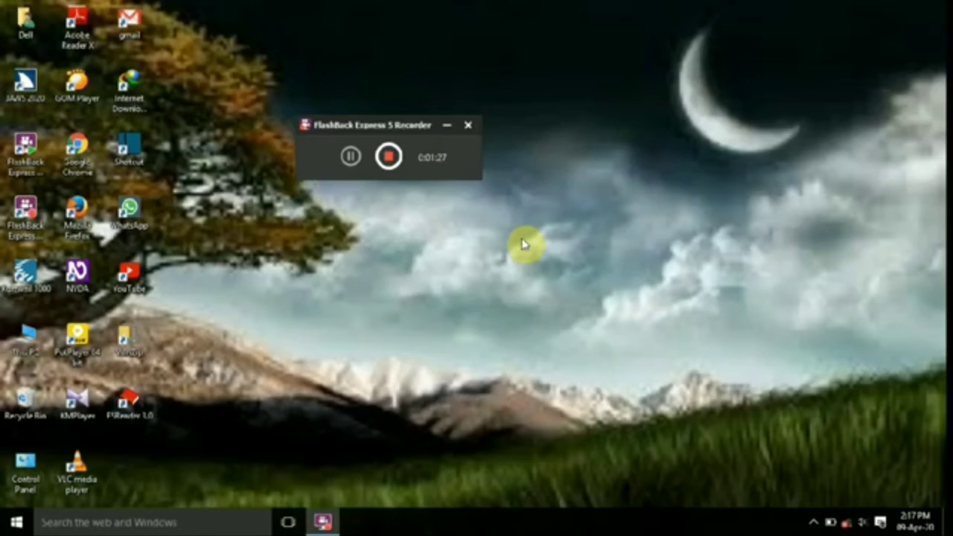
Step: Show the desktop and open the Downloads folder inside the Dell user folder
{"action": "key", "text": "super+d"}
{"action": "key", "text": "Down"}
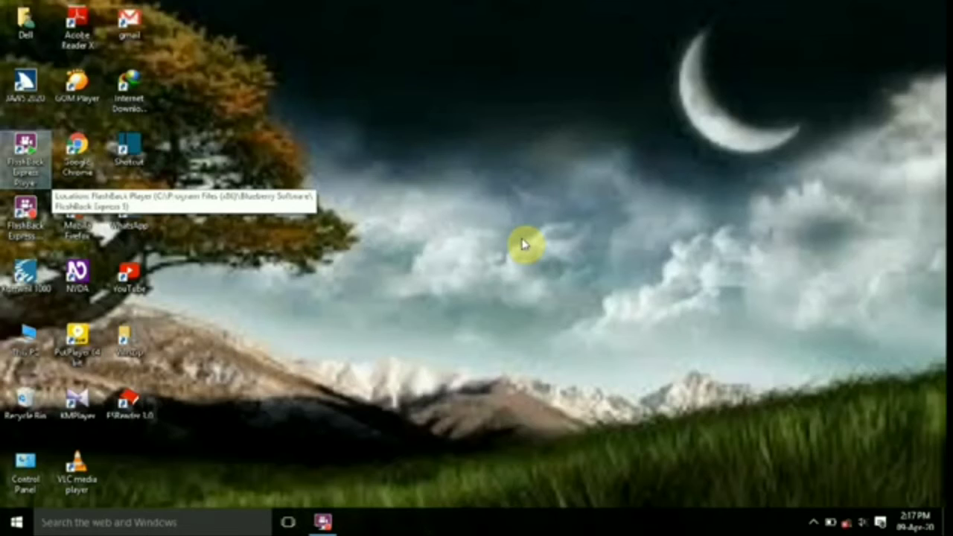
{"action": "key", "text": "Home"}
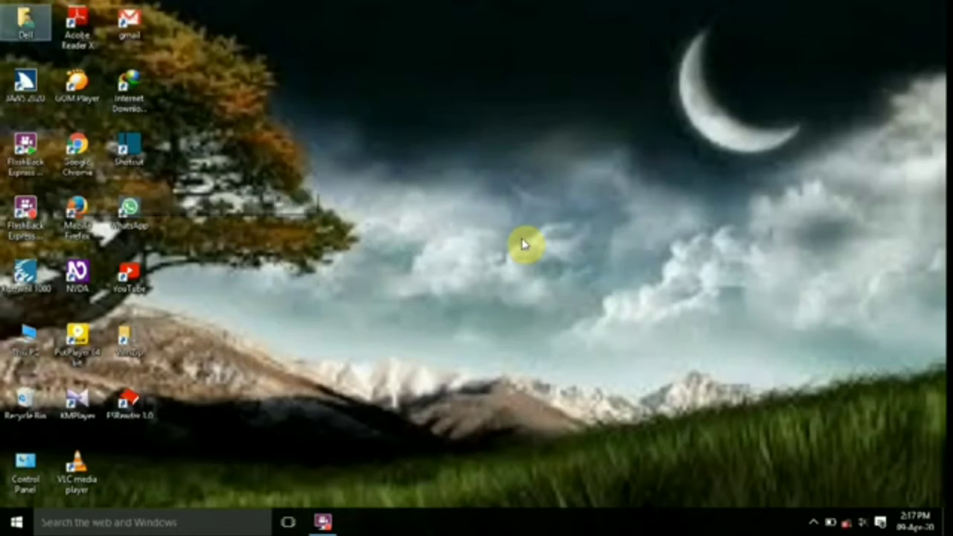
{"action": "key", "text": "Return"}
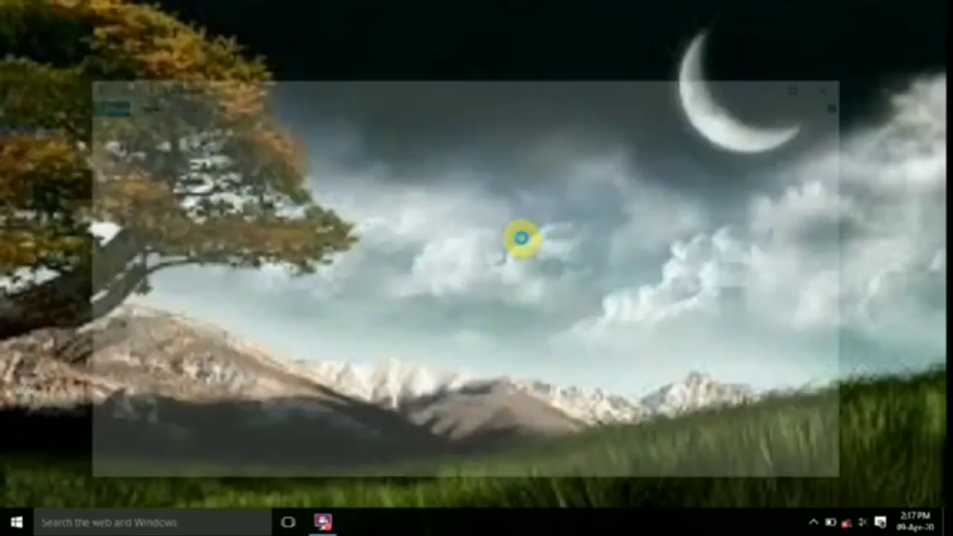
{"action": "key", "text": "Right"}
{"action": "key", "text": "Right"}
{"action": "key", "text": "Right"}
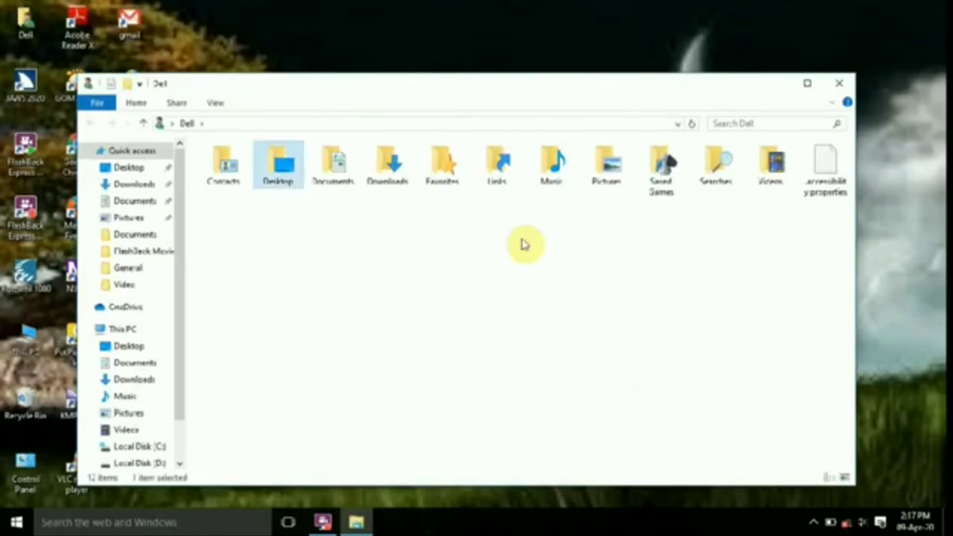
{"action": "key", "text": "Return"}
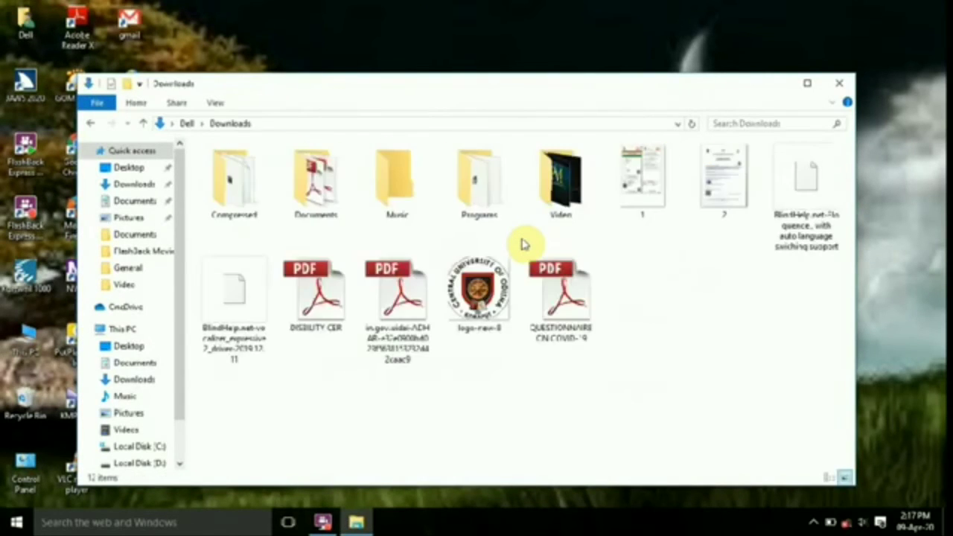
Step: Open the Compressed folder and go through the nested BlindHelp.net-JAWS 2020.2001.70.400 folders down to crack x64
{"action": "key", "text": "Right"}
{"action": "key", "text": "Left"}
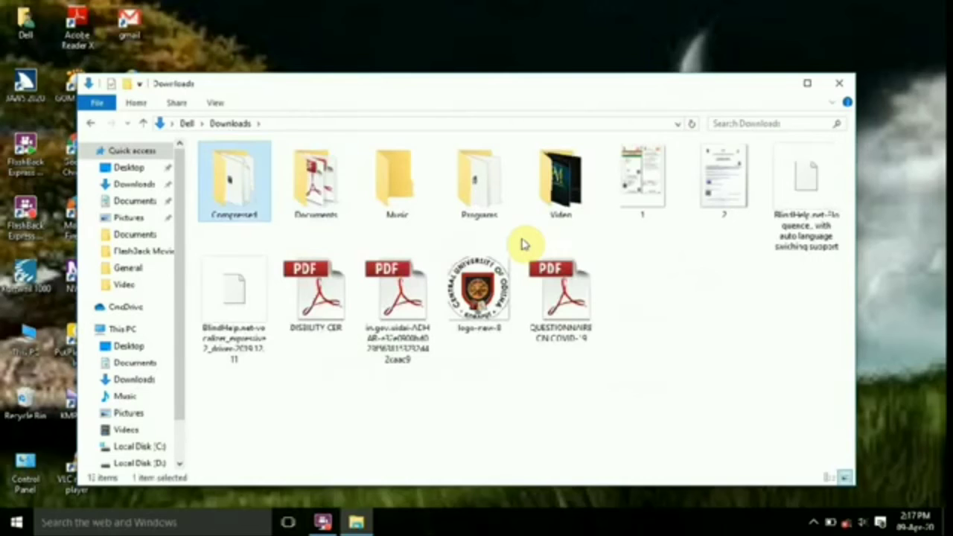
{"action": "key", "text": "Return"}
{"action": "key", "text": "Down"}
{"action": "key", "text": "Up"}
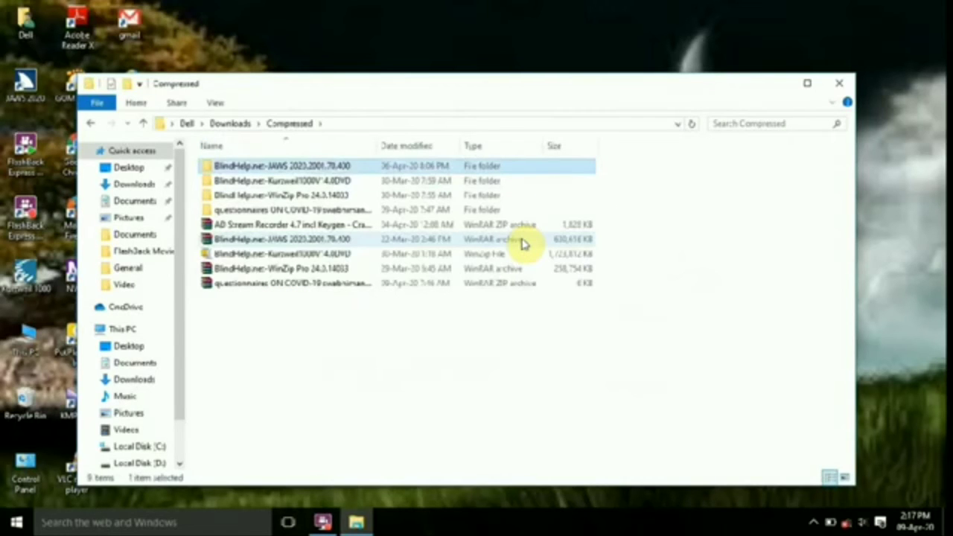
{"action": "key", "text": "Return"}
{"action": "key", "text": "Down"}
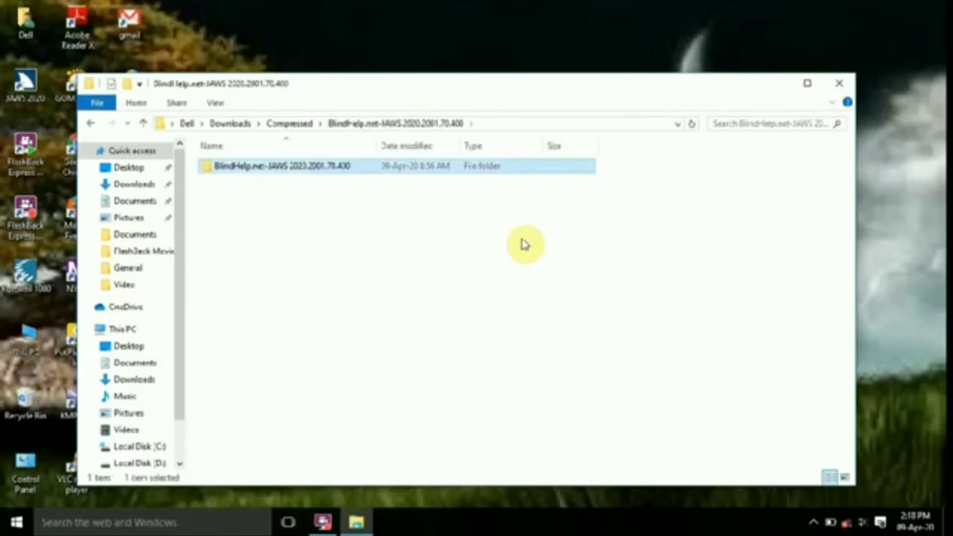
{"action": "key", "text": "Return"}
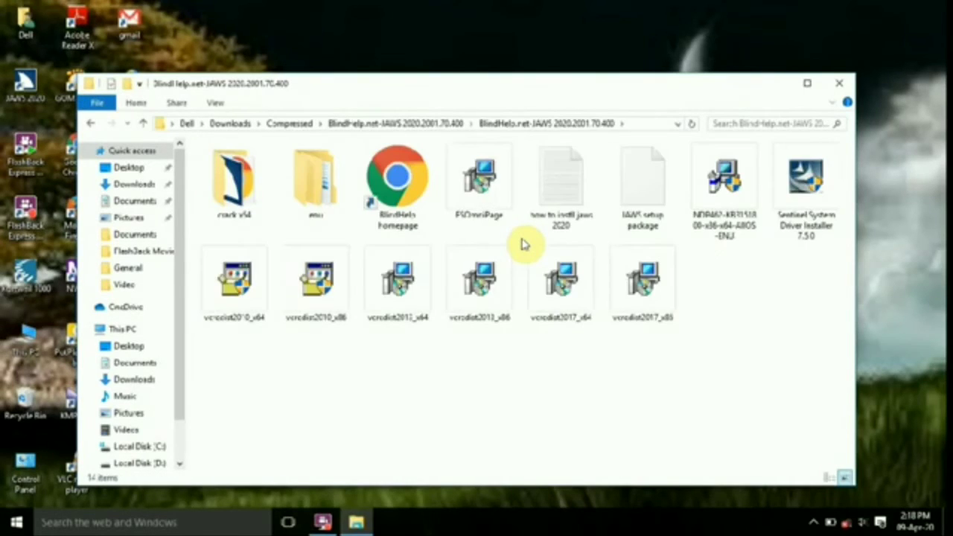
{"action": "key", "text": "Down"}
{"action": "key", "text": "Up"}
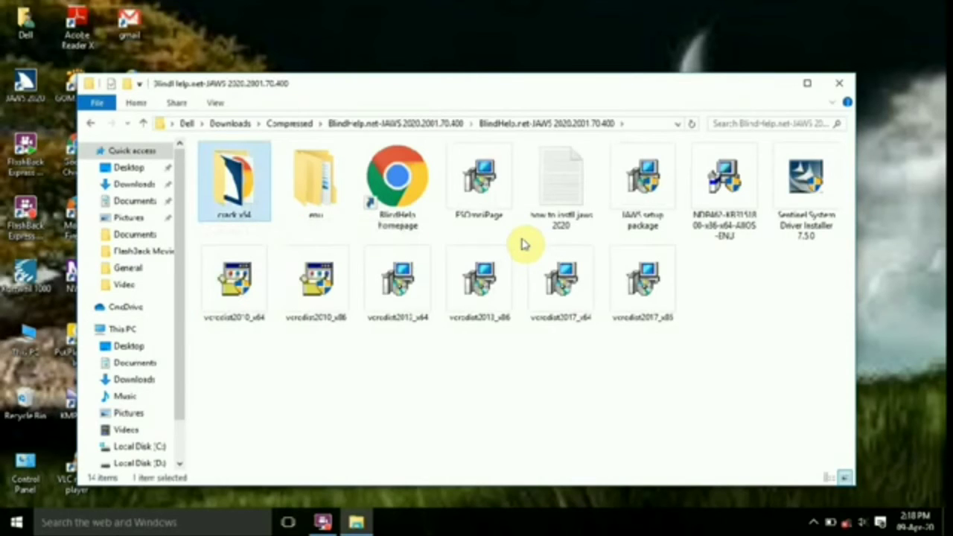
{"action": "key", "text": "Return"}
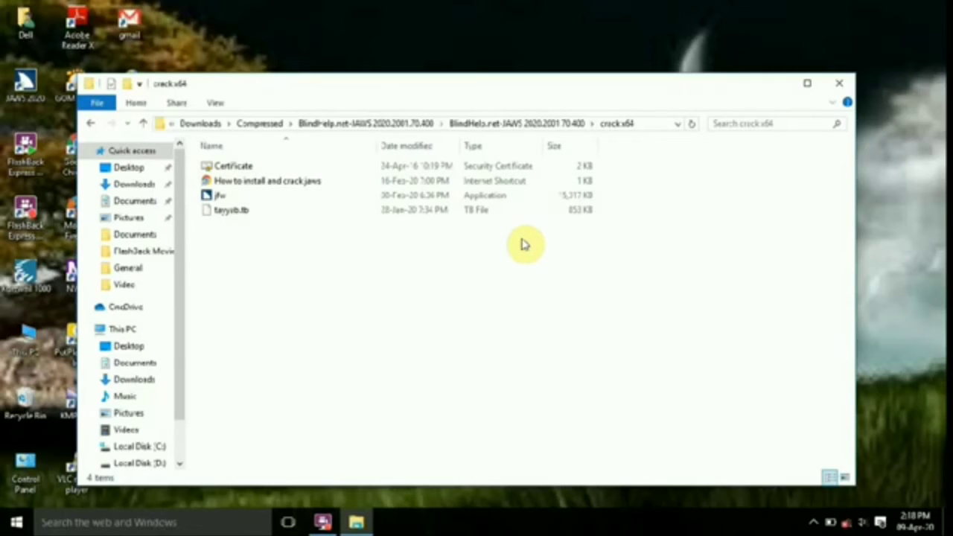
Step: Select the jfw application and the TB file in the crack x64 folder and copy them
{"action": "key", "text": "Down"}
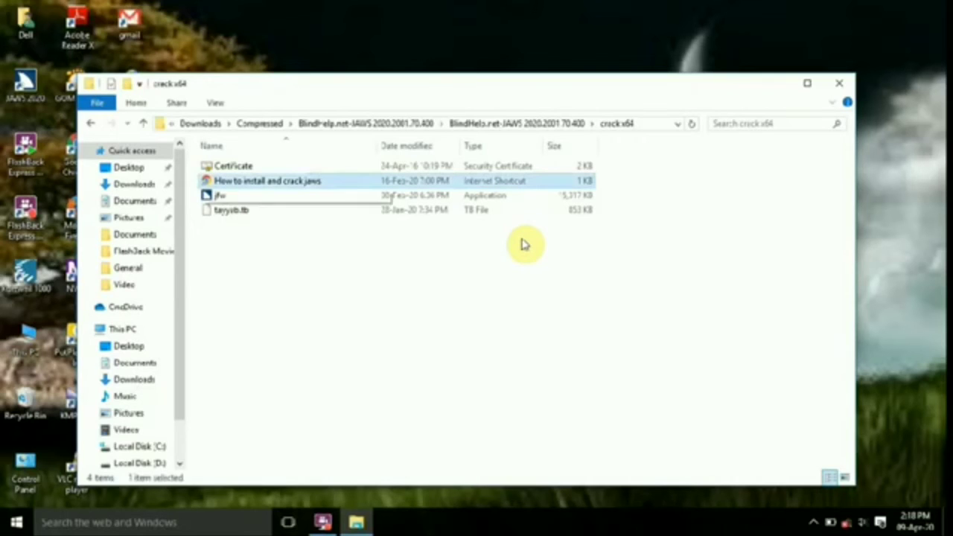
{"action": "key", "text": "Up"}
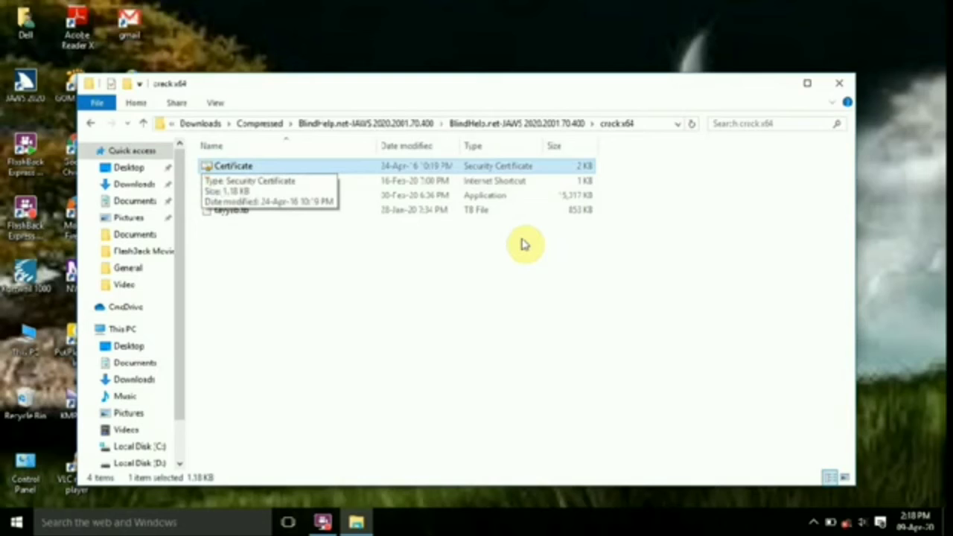
{"action": "key", "text": "Down"}
{"action": "key", "text": "Down"}
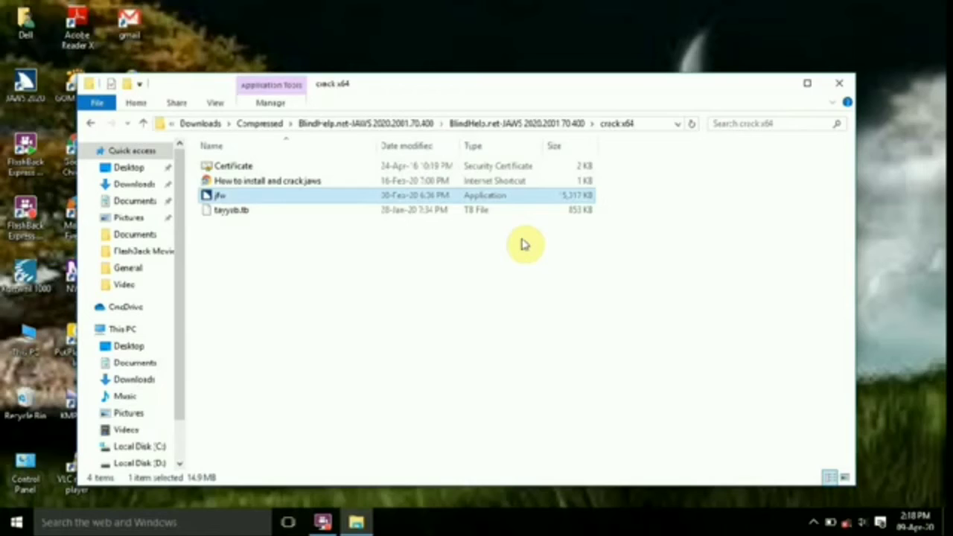
{"action": "key", "text": "Down"}
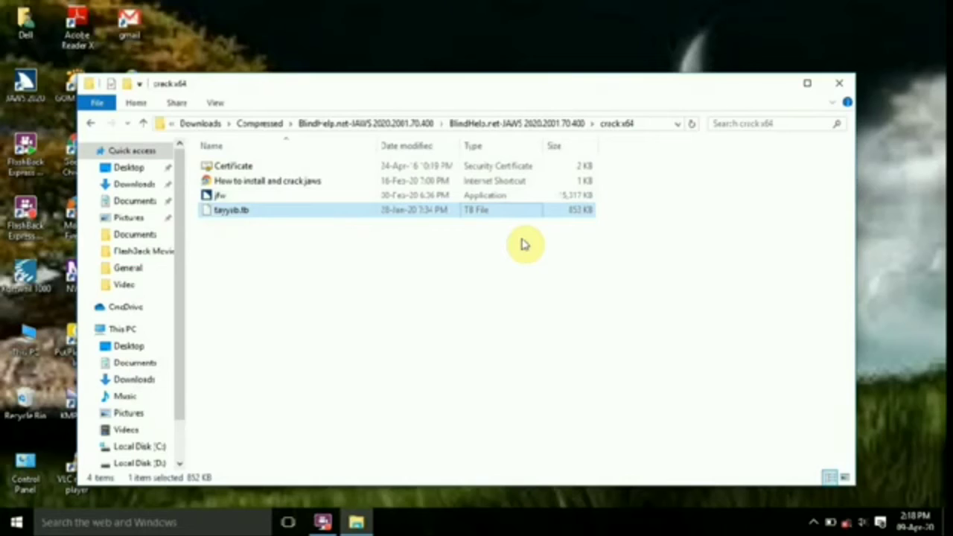
{"action": "key", "text": "Up"}
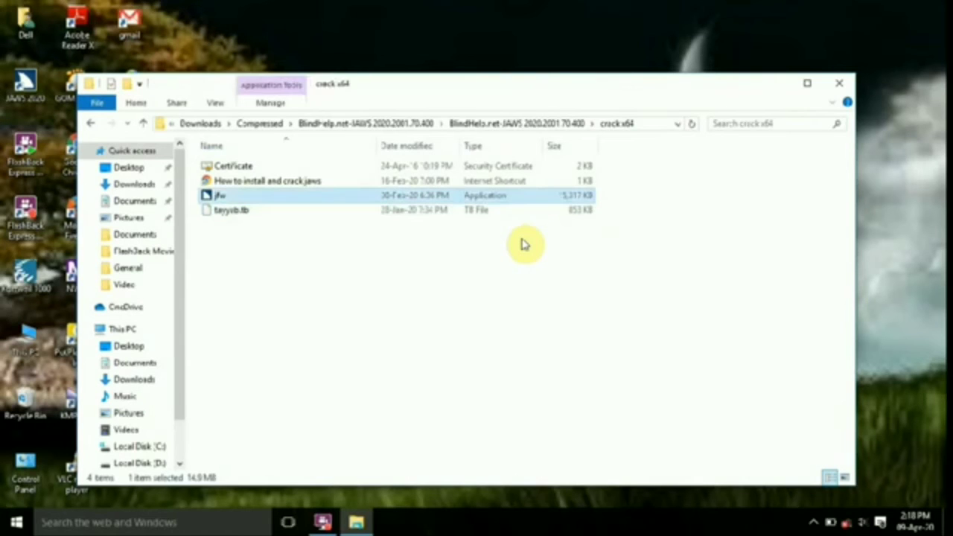
{"action": "key", "text": "shift+Down"}
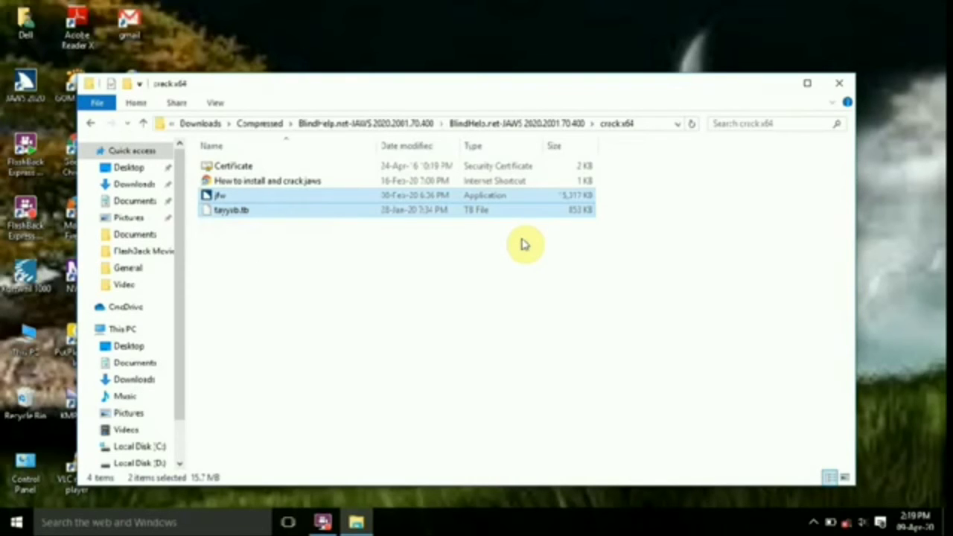
Step: Return to the desktop and open the file location of the JAWS 2020 shortcut
{"action": "key", "text": "super+d"}
{"action": "key", "text": "Down"}
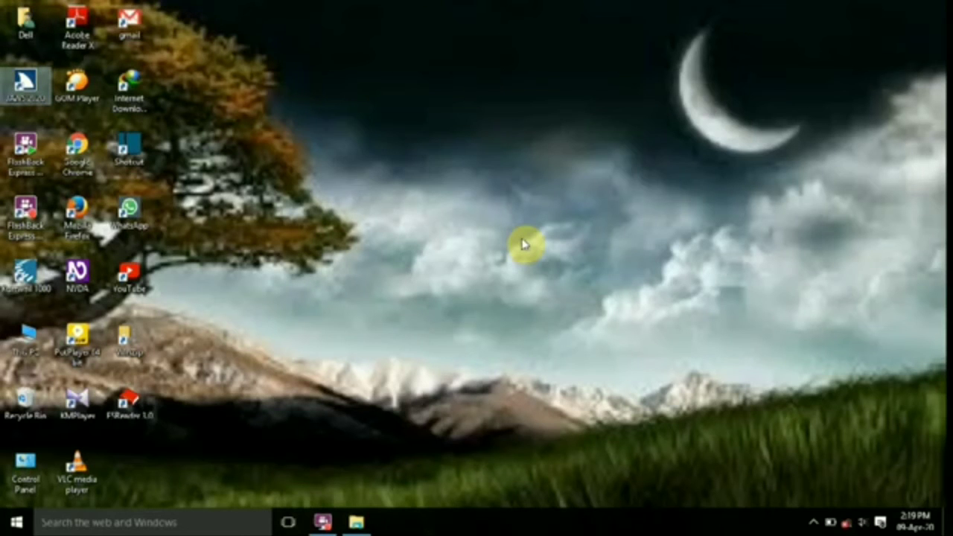
{"action": "key", "text": "shift+F10"}
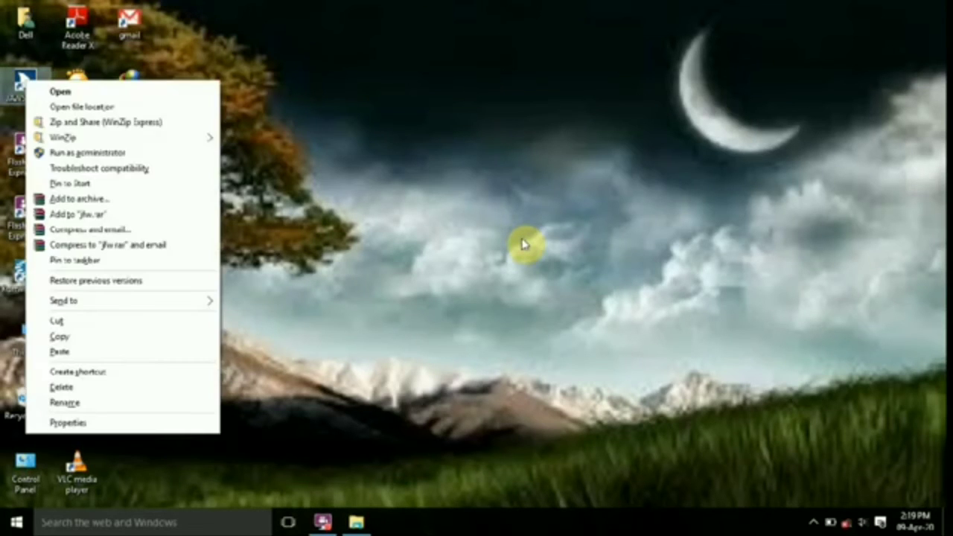
{"action": "key", "text": "Down"}
{"action": "key", "text": "Down"}
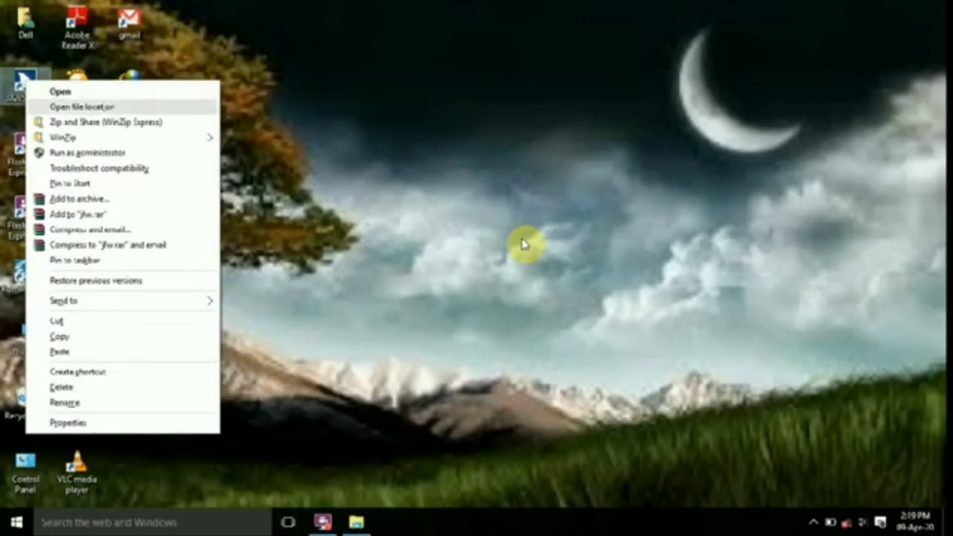
{"action": "key", "text": "Return"}
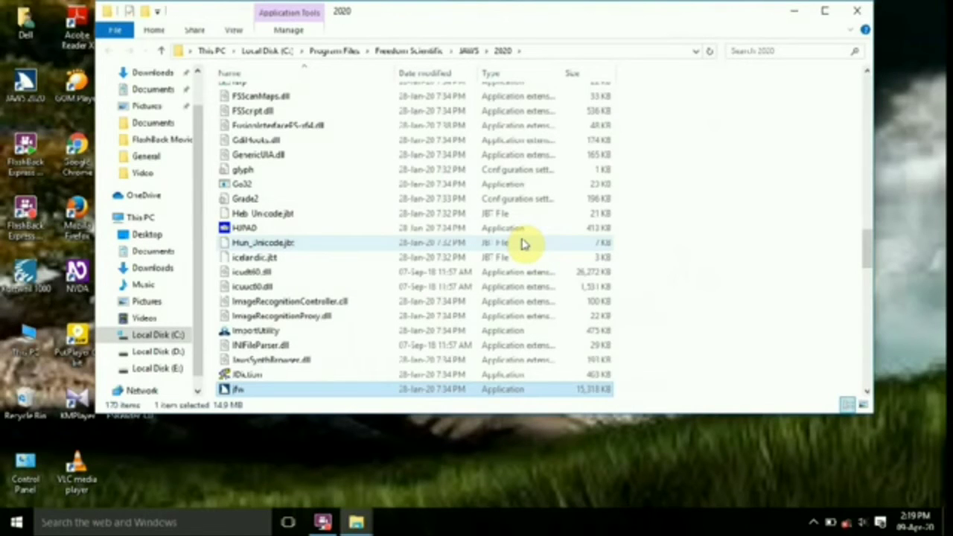
Step: Paste the copied files into the JAWS 2020 program folder, replacing jfw.exe and granting administrator permission
{"action": "key", "text": "ctrl+v"}
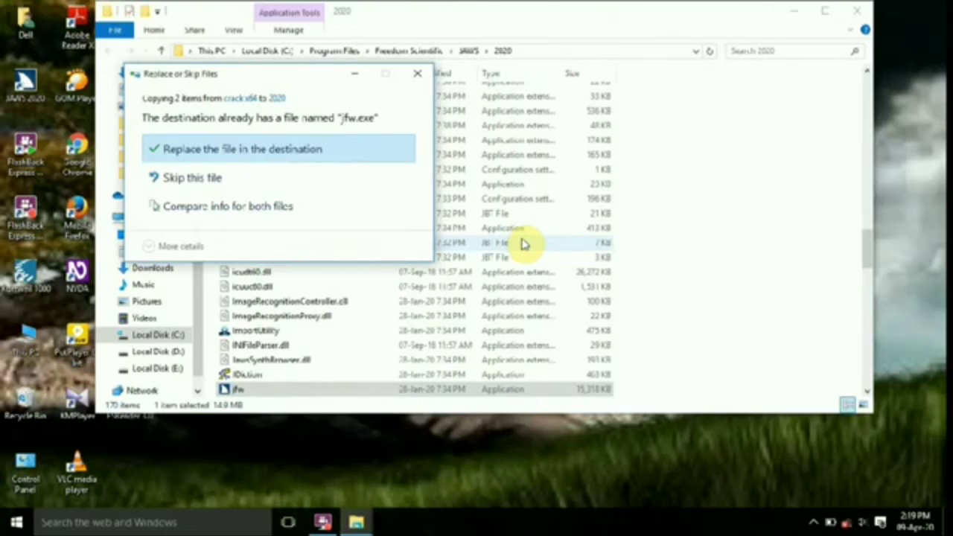
{"action": "key", "text": "Return"}
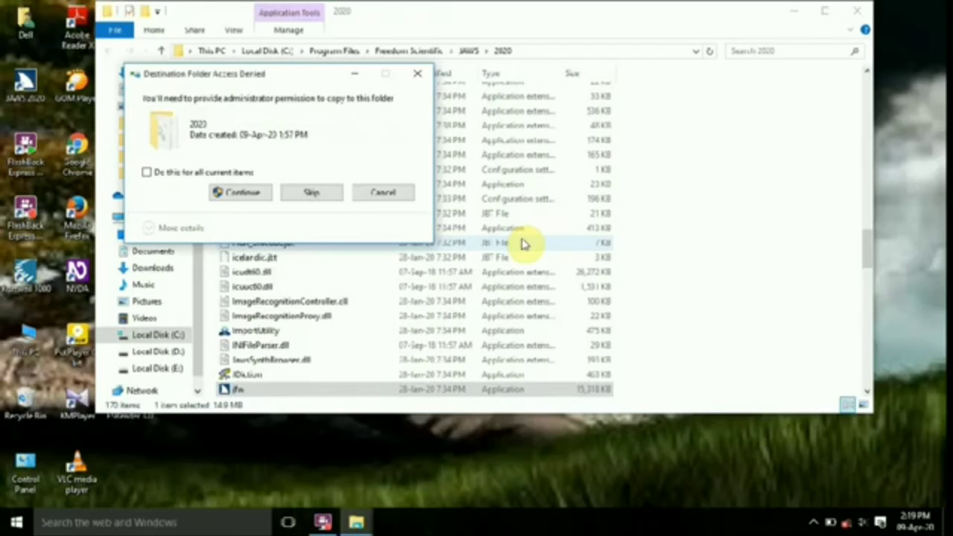
{"action": "key", "text": "Return"}
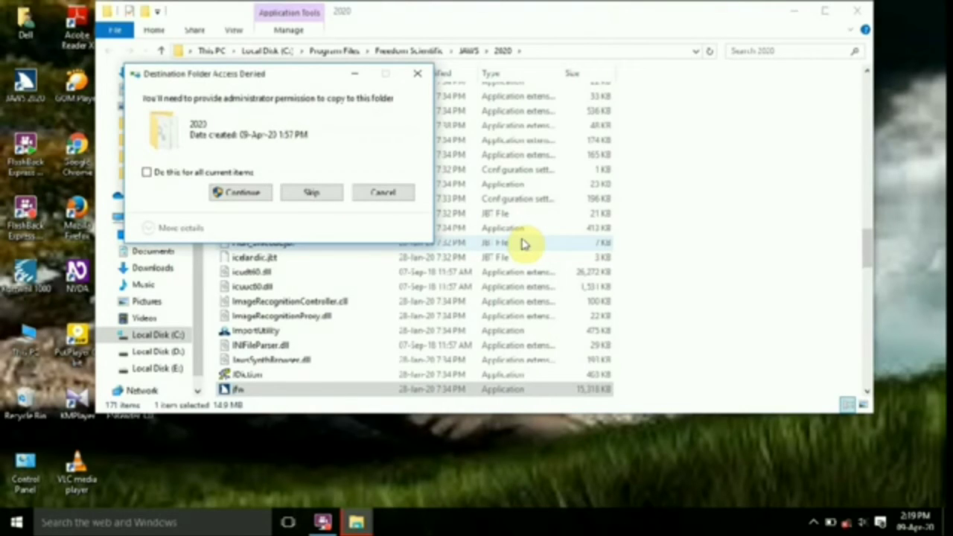
{"action": "key", "text": "Return"}
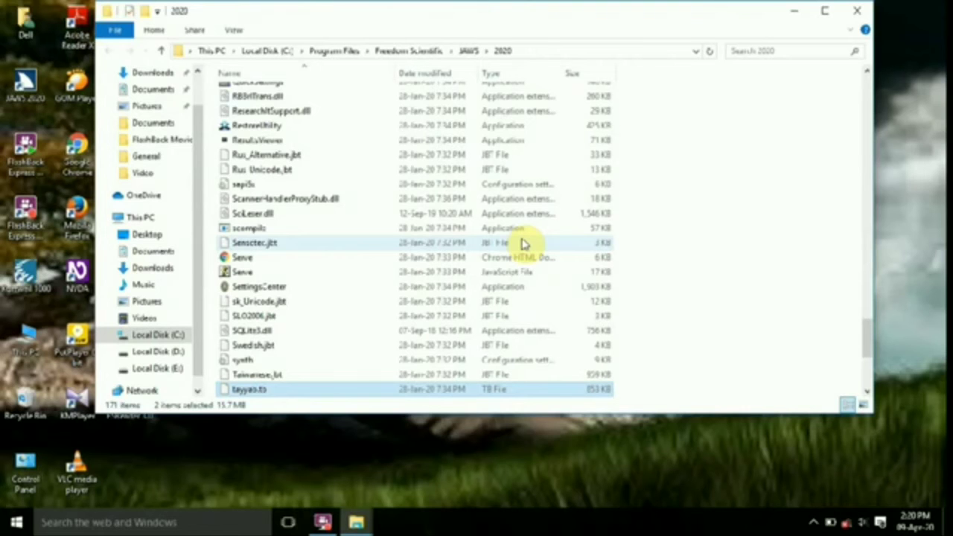
Step: Switch back to the crack x64 folder and start installing the Certificate file
{"action": "key", "text": "super+d"}
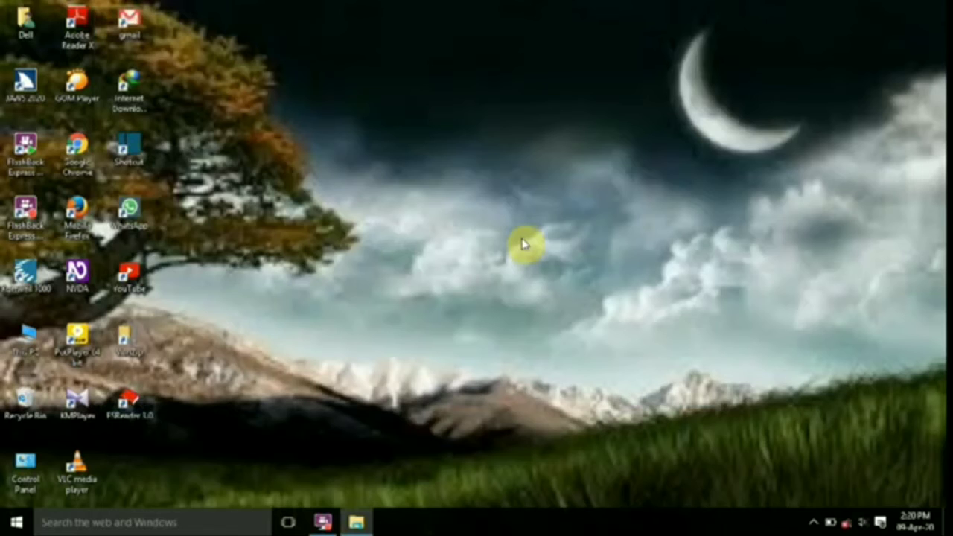
{"action": "key", "text": "alt+Tab"}
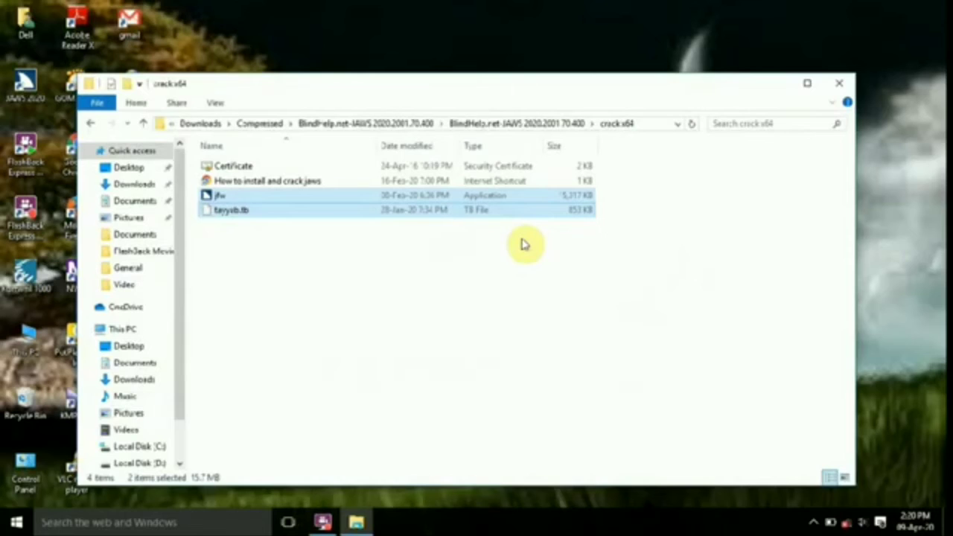
{"action": "key", "text": "Up"}
{"action": "key", "text": "Up"}
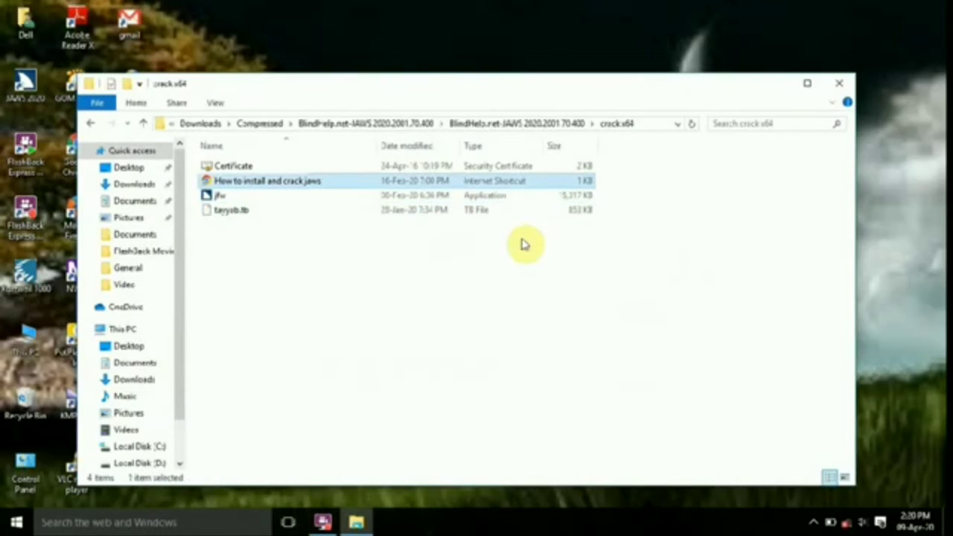
{"action": "key", "text": "Up"}
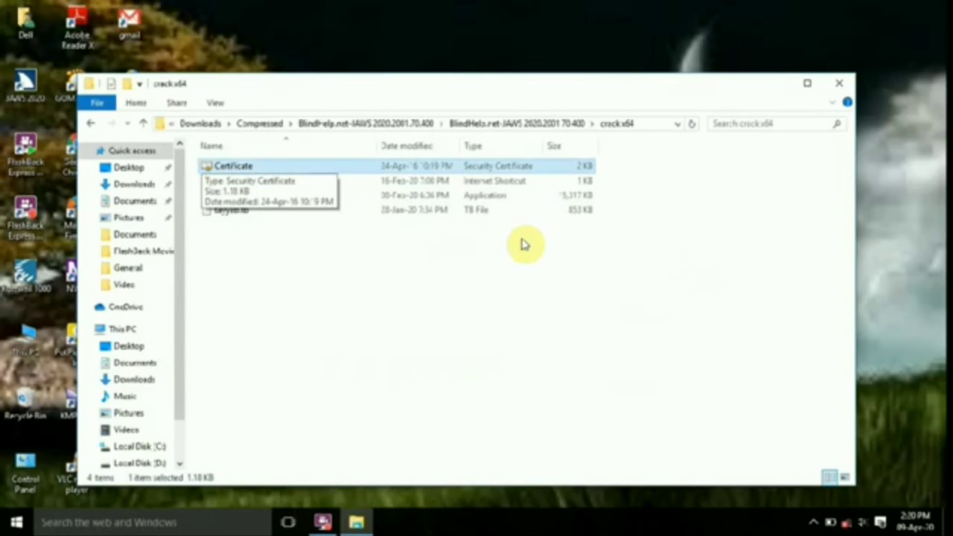
{"action": "key", "text": "shift+F10"}
{"action": "key", "text": "Down"}
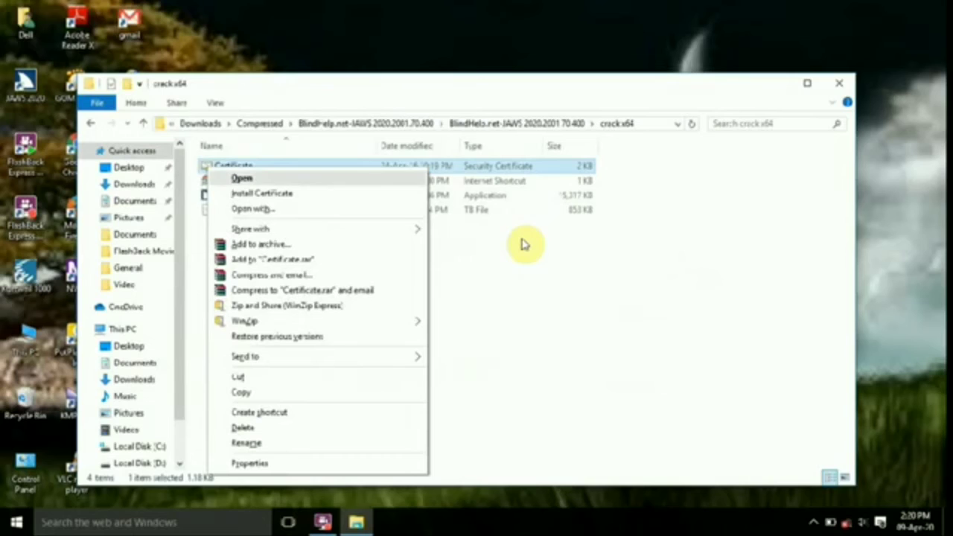
{"action": "key", "text": "Down"}
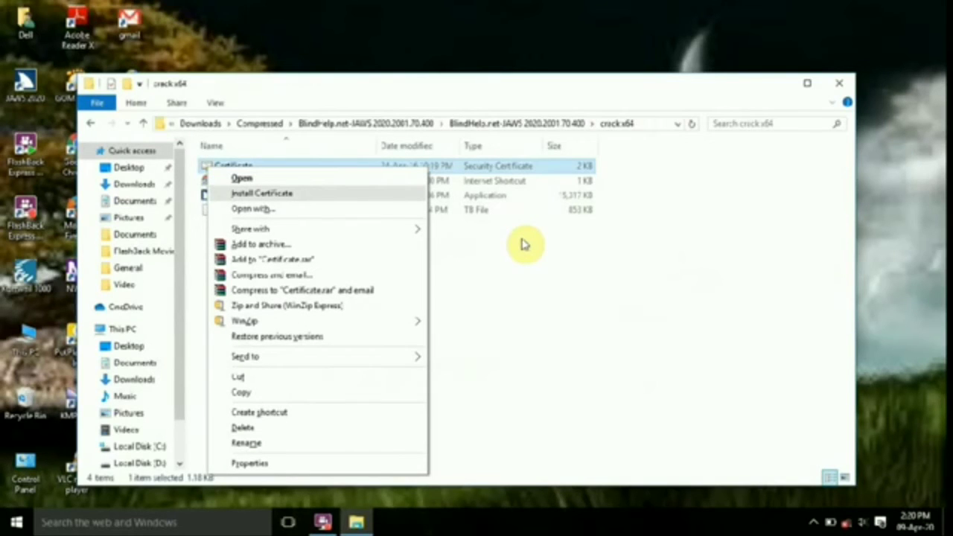
{"action": "key", "text": "Return"}
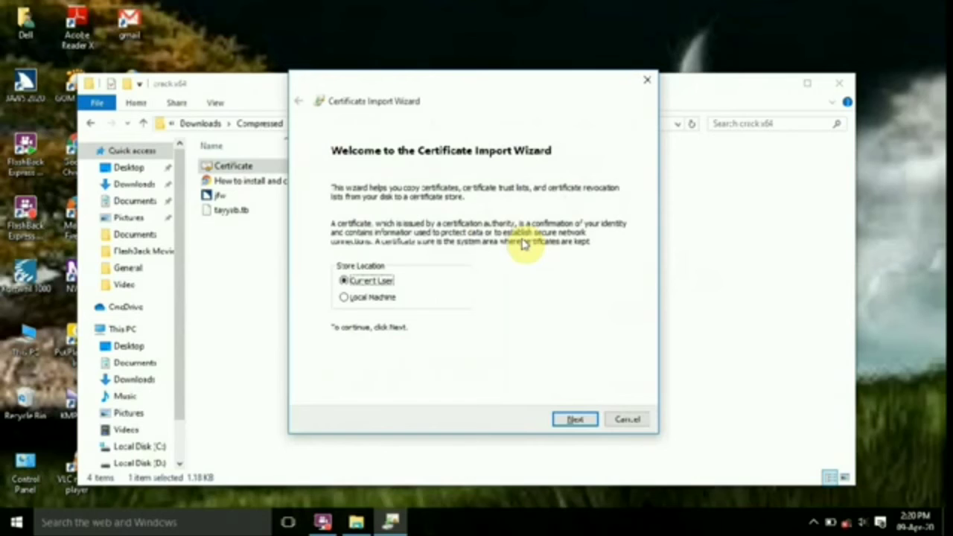
Step: Set the certificate's store location to Local Machine in the Certificate Import Wizard
{"action": "key", "text": "Tab"}
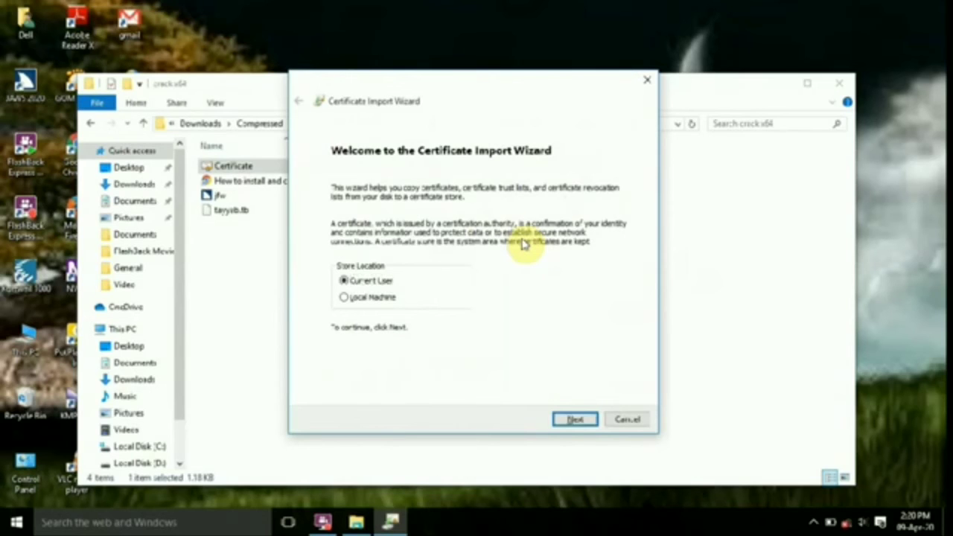
{"action": "key", "text": "shift+Tab"}
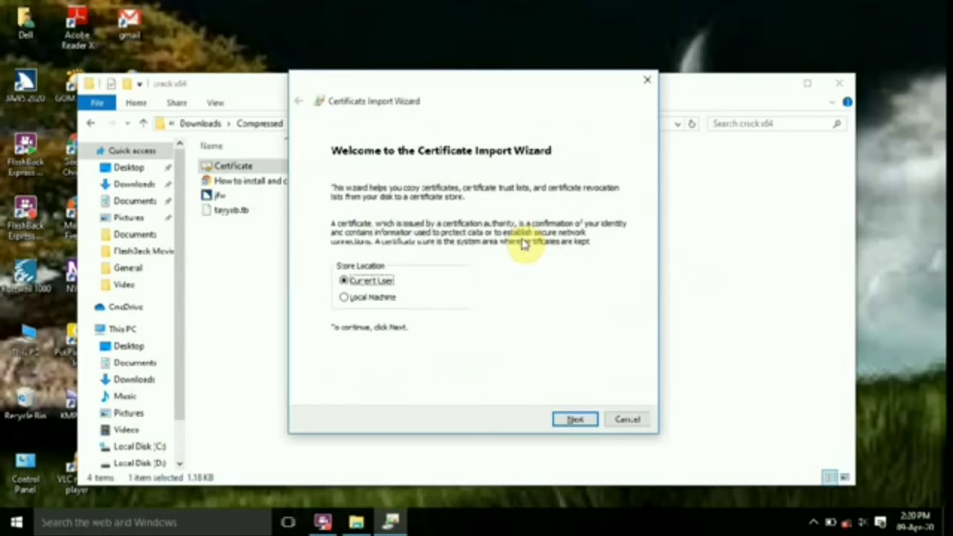
{"action": "key", "text": "Down"}
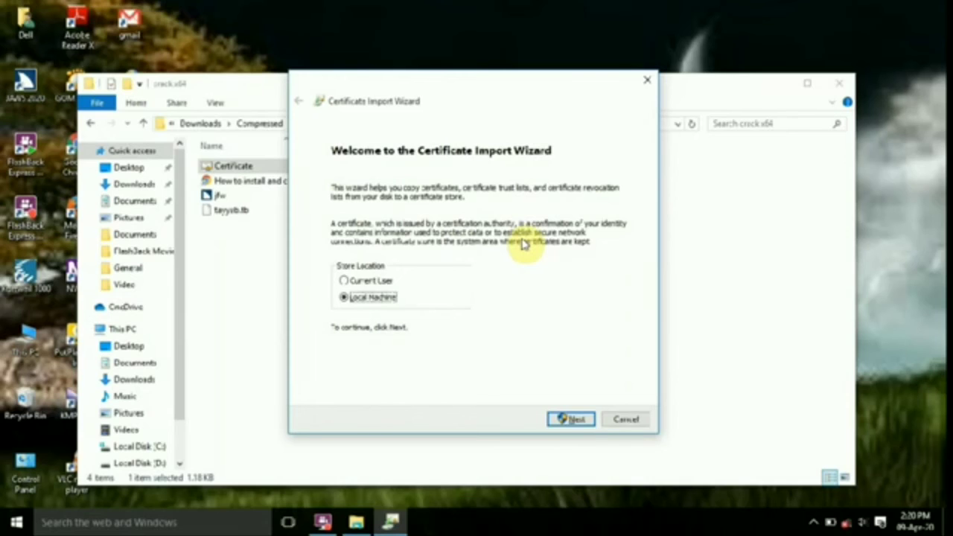
{"action": "key", "text": "Tab"}
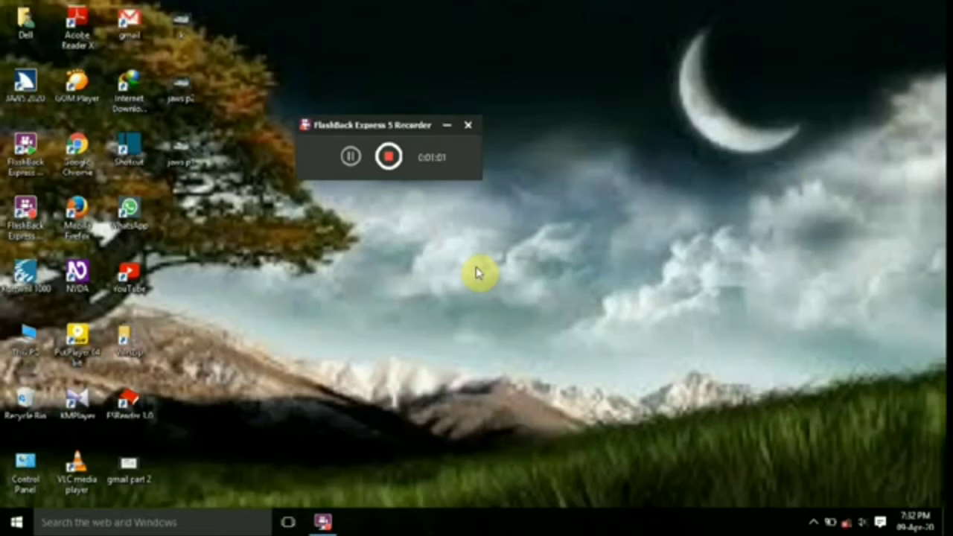
{"action": "right_click", "coordinate": [544, 208]}
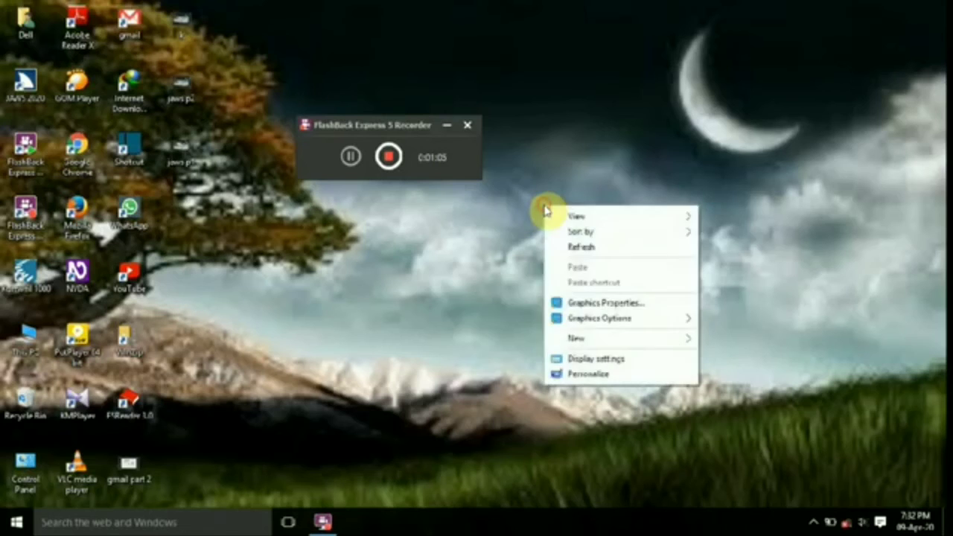
{"action": "key", "text": "Escape"}
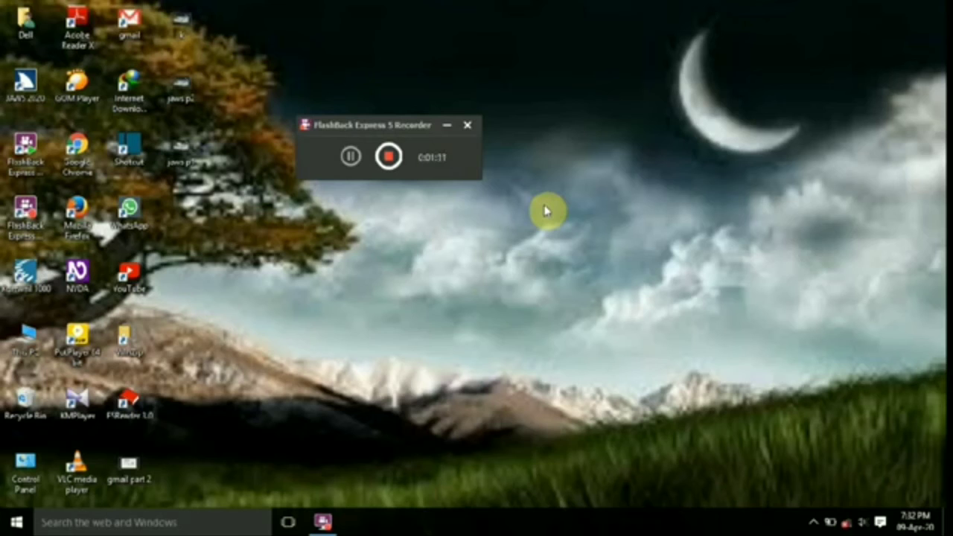
Step: Exit the NVDA screen reader and confirm the Exit option
{"action": "key", "text": "Insert+n"}
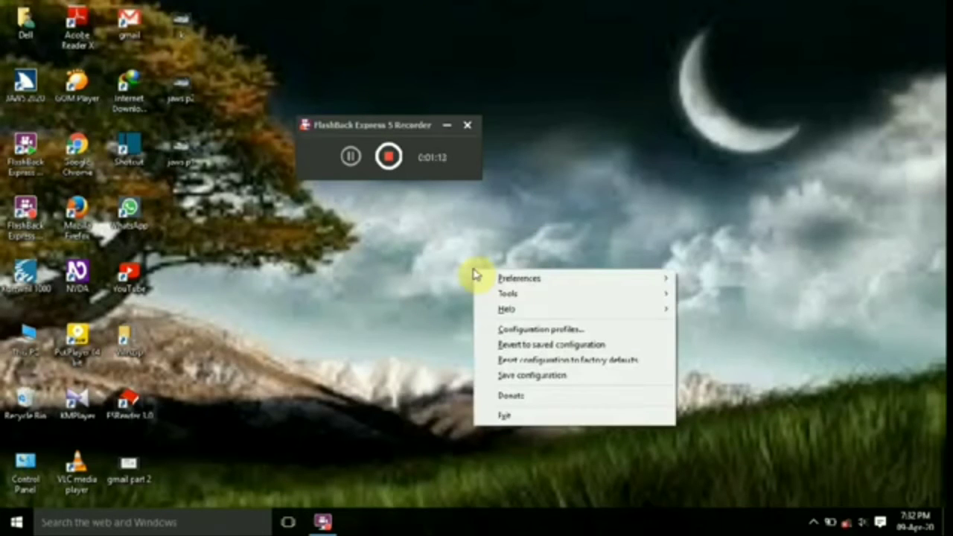
{"action": "key", "text": "Up"}
{"action": "key", "text": "Return"}
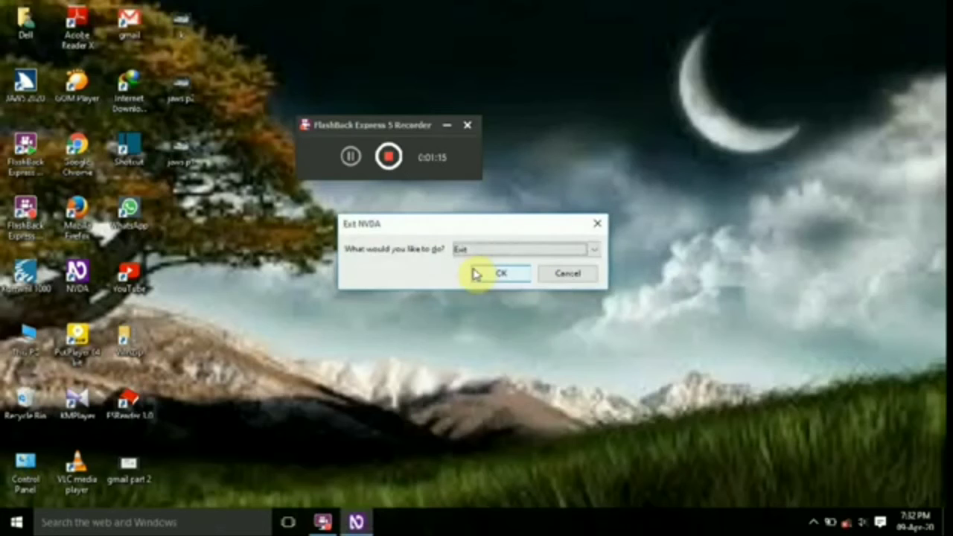
{"action": "key", "text": "Return"}
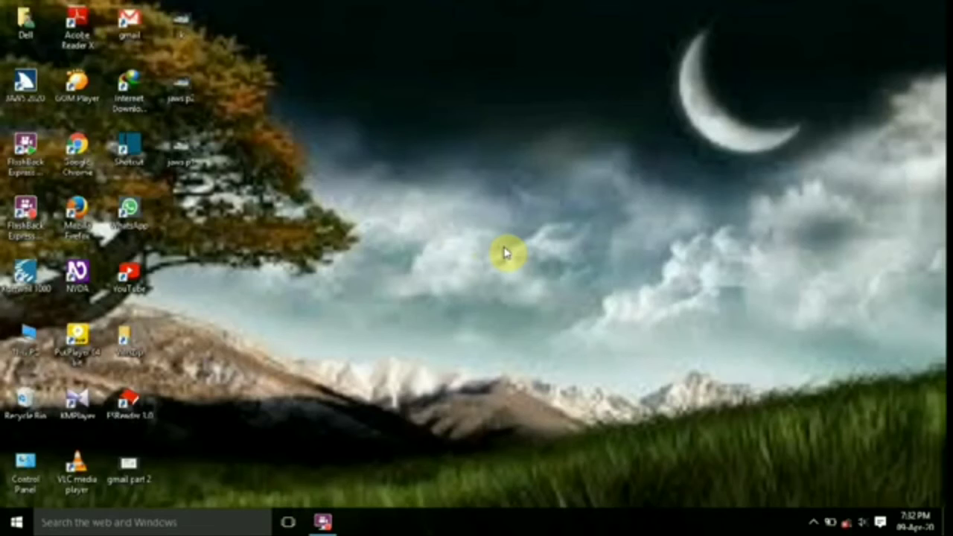
Step: Launch JAWS 2020 from its desktop shortcut
{"action": "key", "text": "Down"}
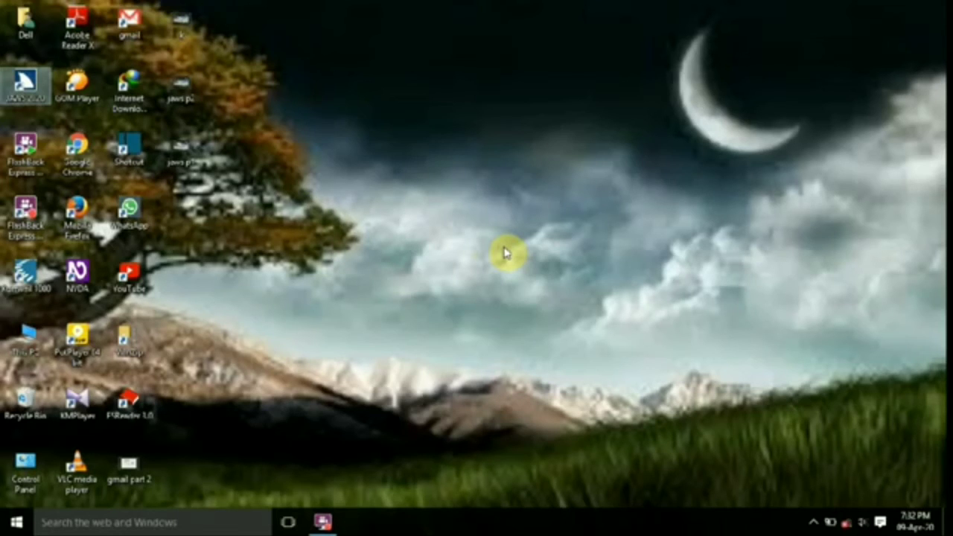
{"action": "key", "text": "Up"}
{"action": "key", "text": "Down"}
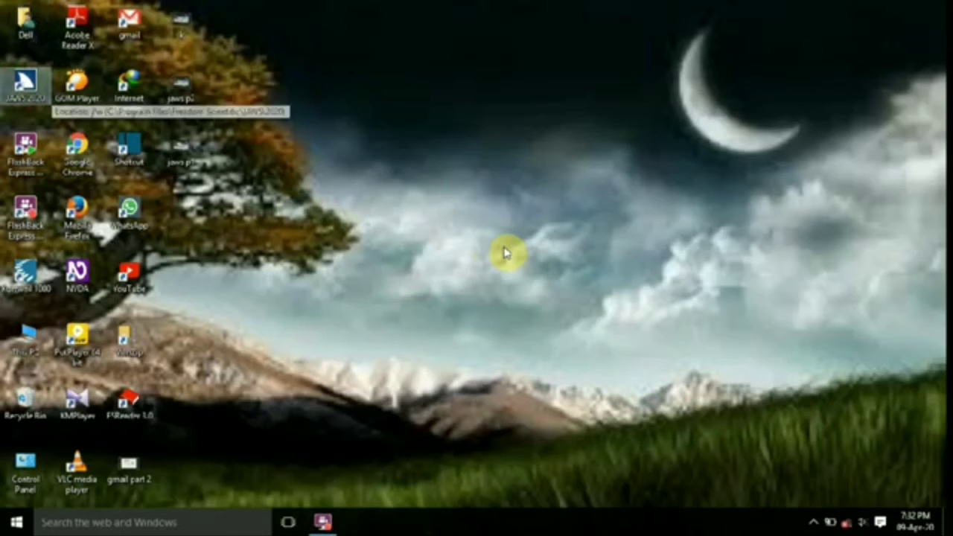
{"action": "key", "text": "Return"}
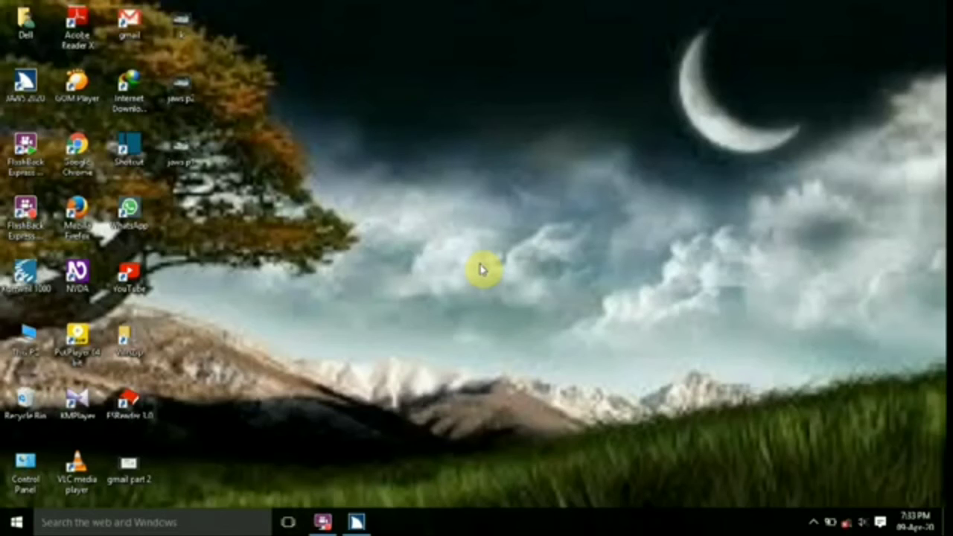
Step: Bring up the main window of the running JAWS program through its desktop shortcut
{"action": "left_click", "coordinate": [496, 255]}
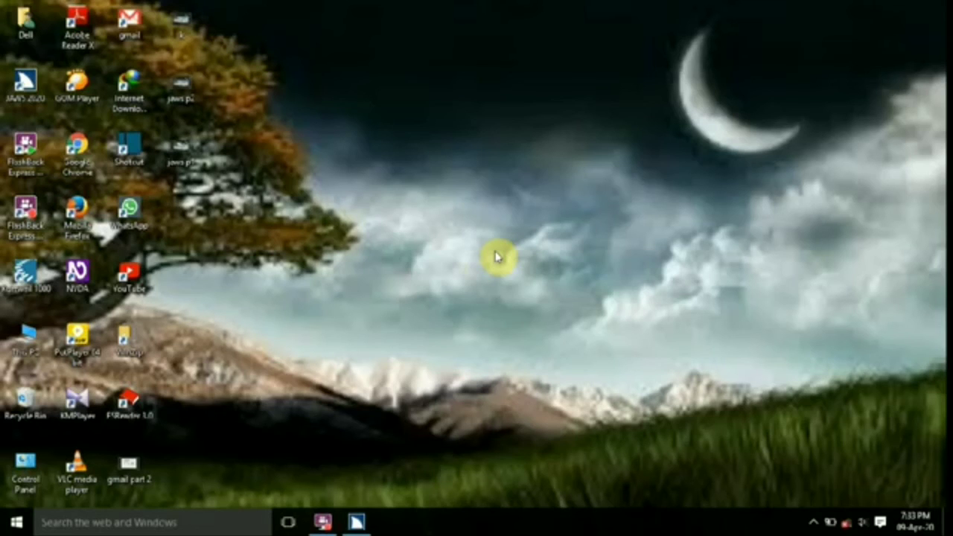
{"action": "key", "text": "j"}
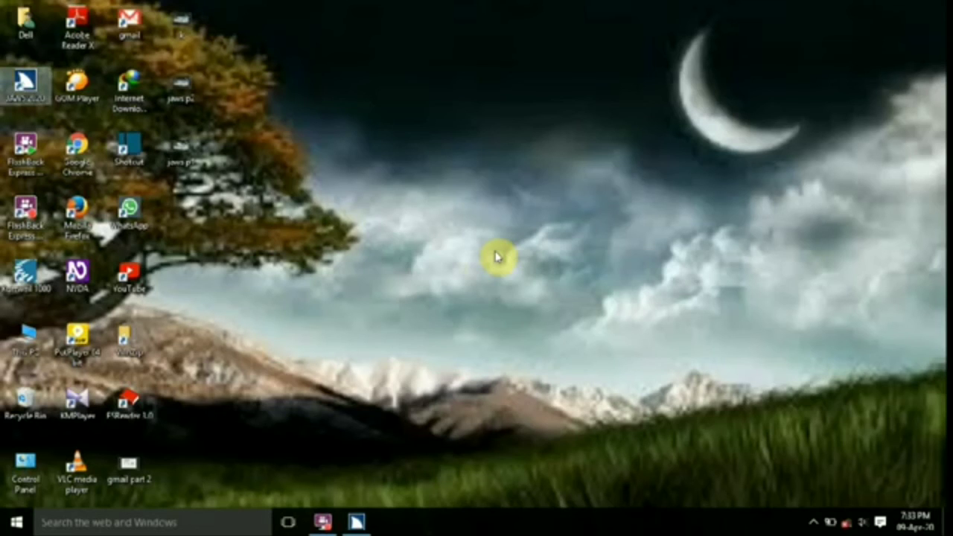
{"action": "key", "text": "Down"}
{"action": "key", "text": "Up"}
{"action": "key", "text": "Return"}
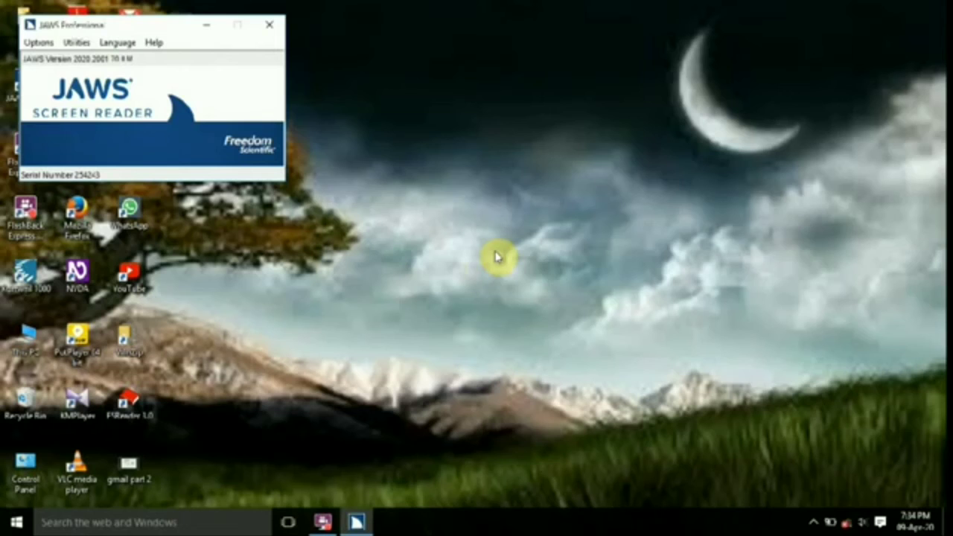
Step: Open the JAWS Startup Wizard from the JAWS window
{"action": "key", "text": "alt"}
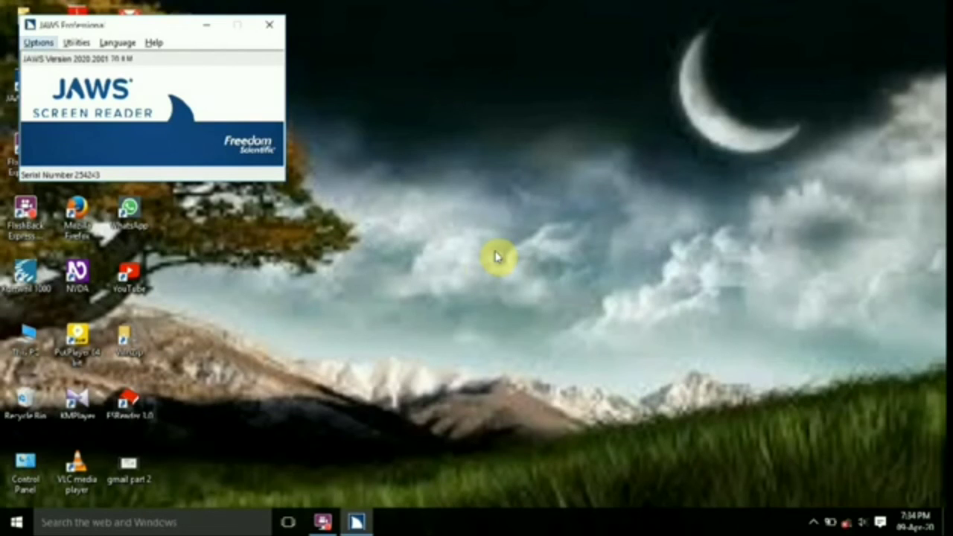
{"action": "key", "text": "Right"}
{"action": "key", "text": "Right"}
{"action": "key", "text": "Right"}
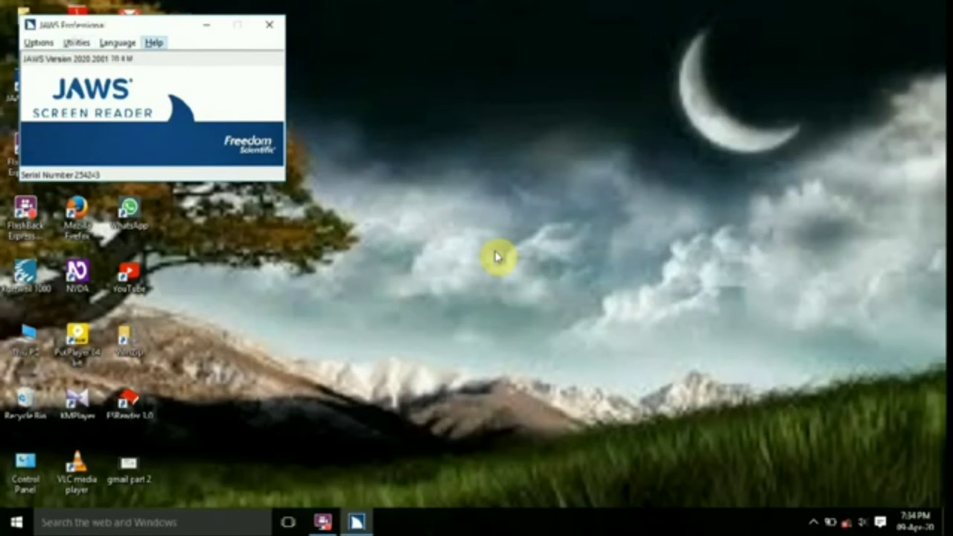
{"action": "key", "text": "Down"}
{"action": "key", "text": "Up"}
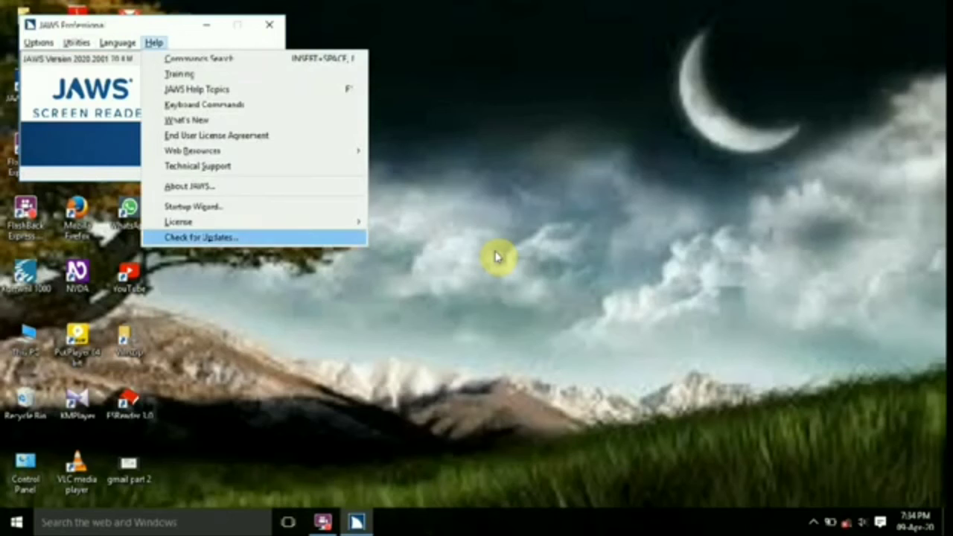
{"action": "key", "text": "Up"}
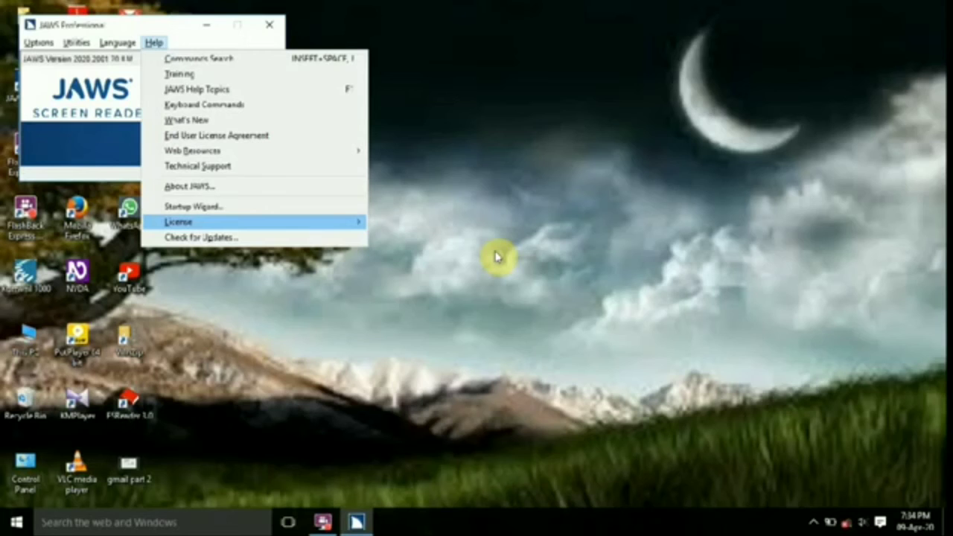
{"action": "key", "text": "Up"}
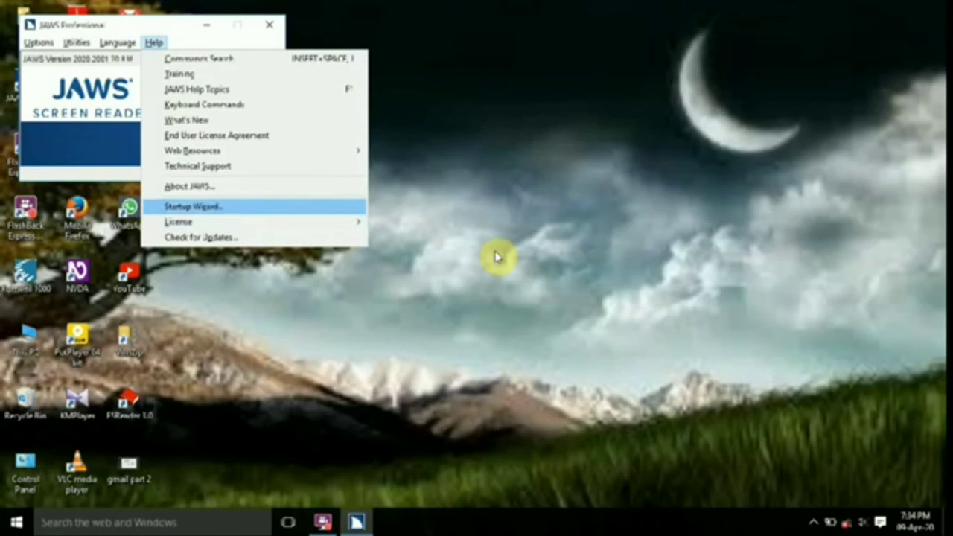
{"action": "key", "text": "Return"}
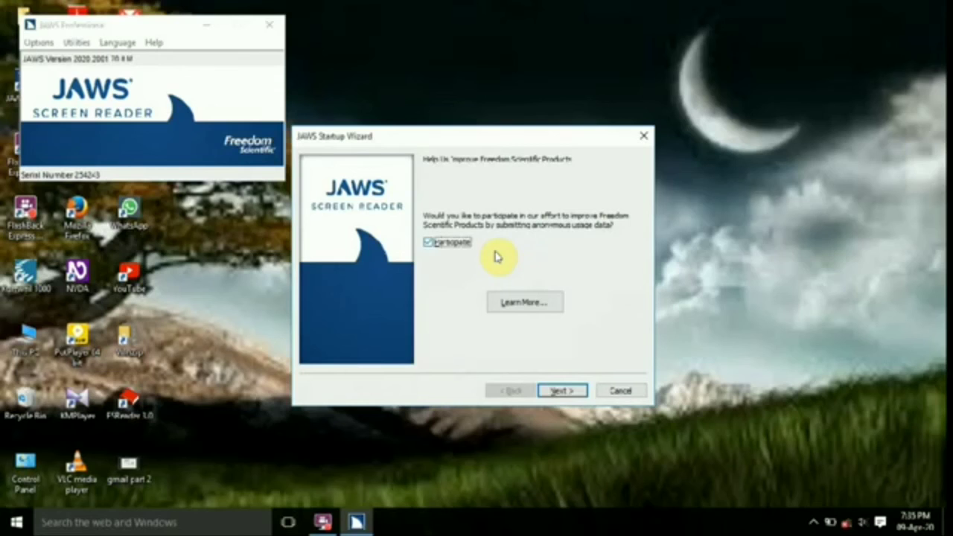
Step: Keep Participate selected for anonymous usage data and continue to the speech settings
{"action": "key", "text": "Tab"}
{"action": "key", "text": "Tab"}
{"action": "key", "text": "Return"}
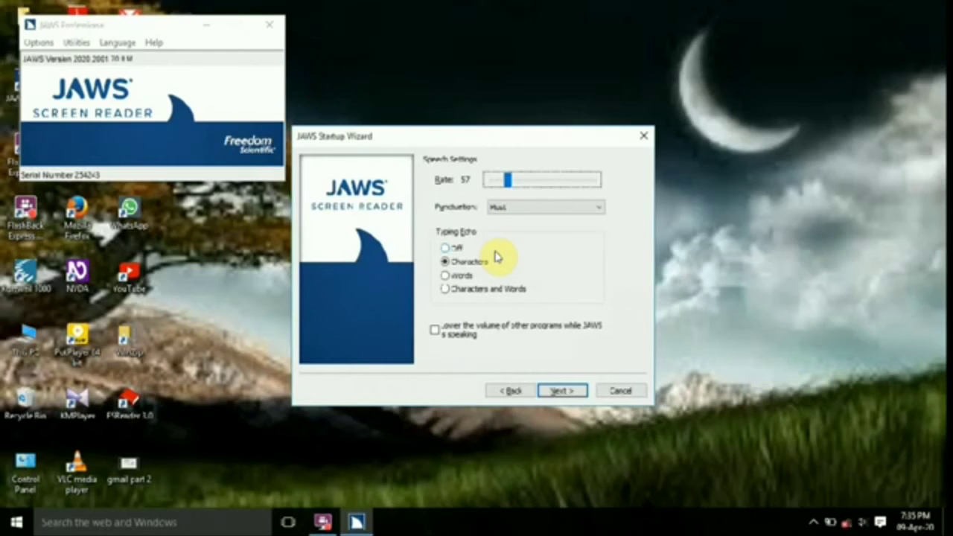
Step: Set the speech rate to 52 and the punctuation level to All
{"action": "key", "text": "Right"}
{"action": "key", "text": "Right"}
{"action": "key", "text": "Right"}
{"action": "key", "text": "Right"}
{"action": "key", "text": "Right"}
{"action": "key", "text": "Tab"}
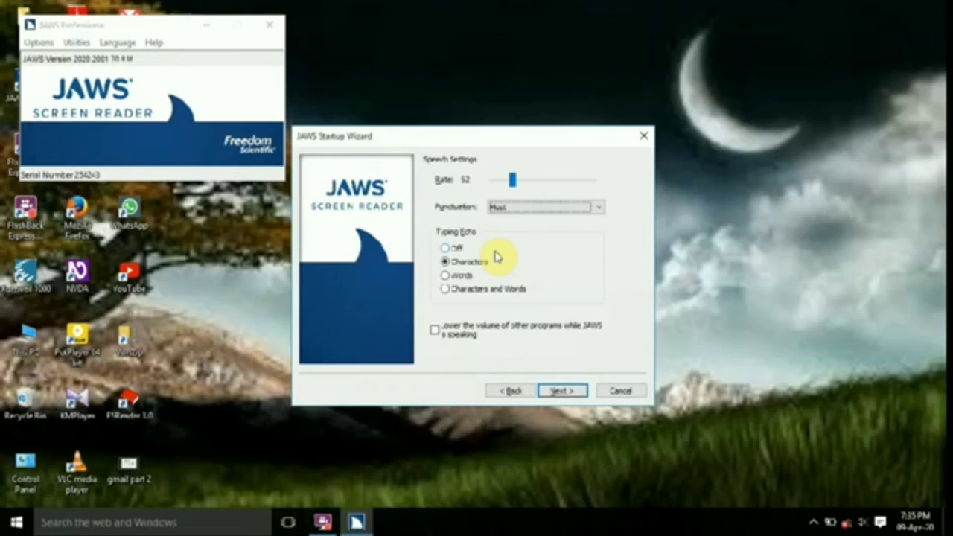
{"action": "key", "text": "Down"}
{"action": "key", "text": "Tab"}
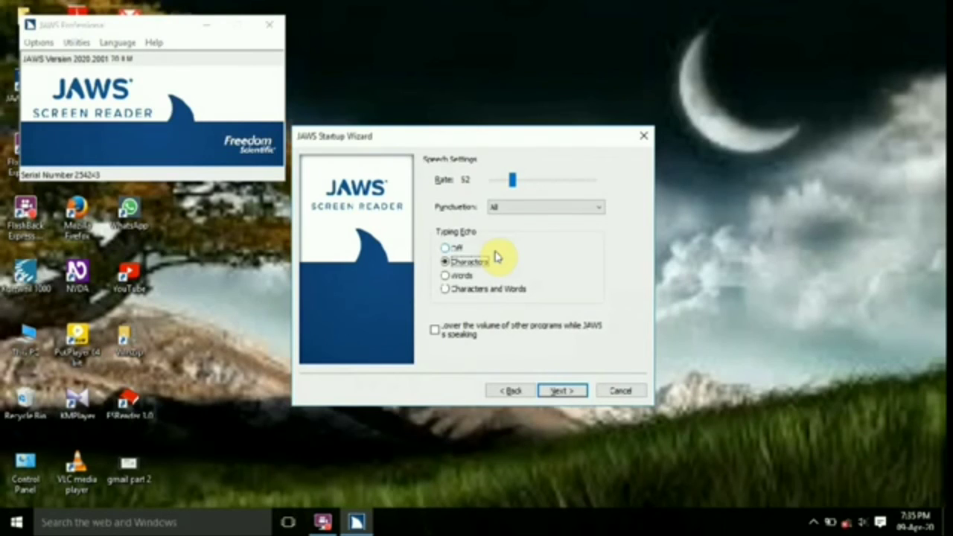
Step: Set the typing echo to Characters and Words and continue to the Run JAWS settings
{"action": "key", "text": "Down"}
{"action": "key", "text": "Down"}
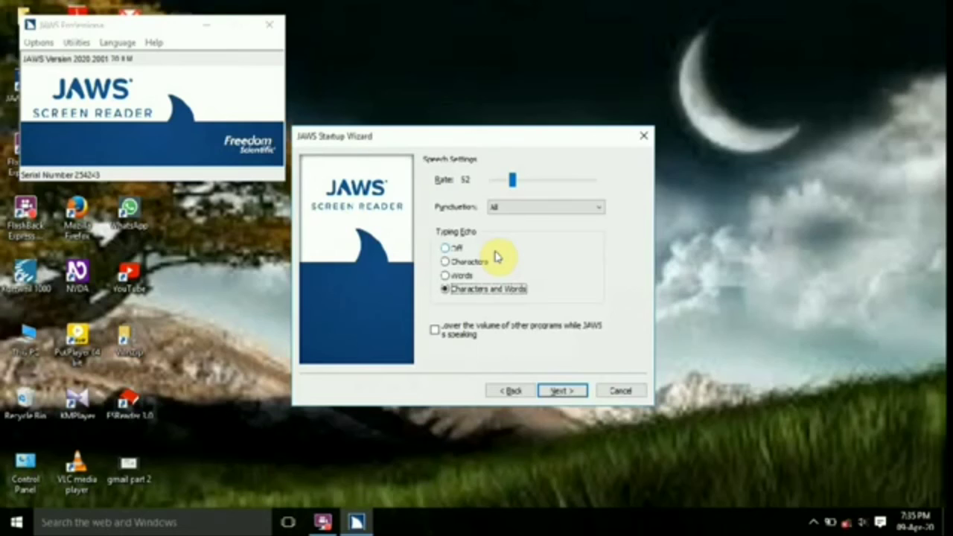
{"action": "key", "text": "Tab"}
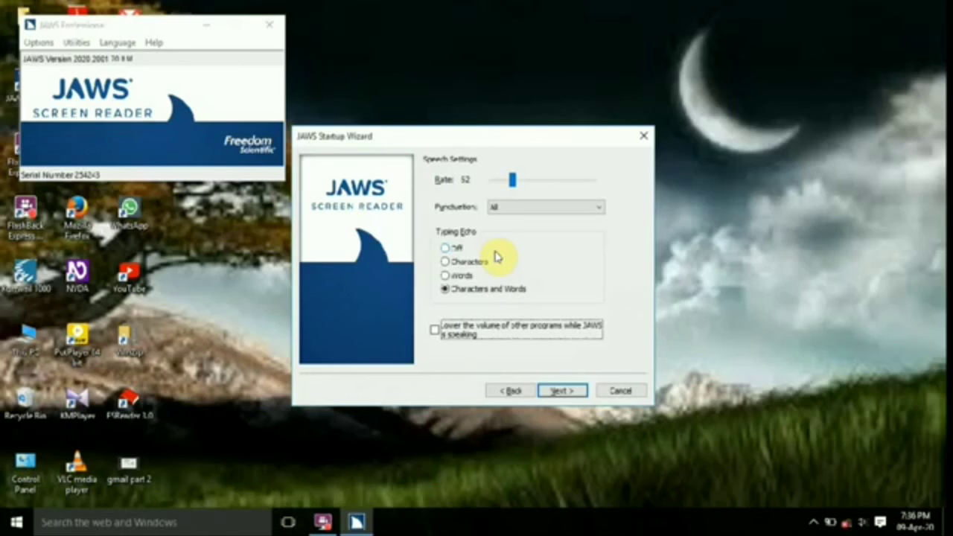
{"action": "key", "text": "Tab"}
{"action": "key", "text": "Tab"}
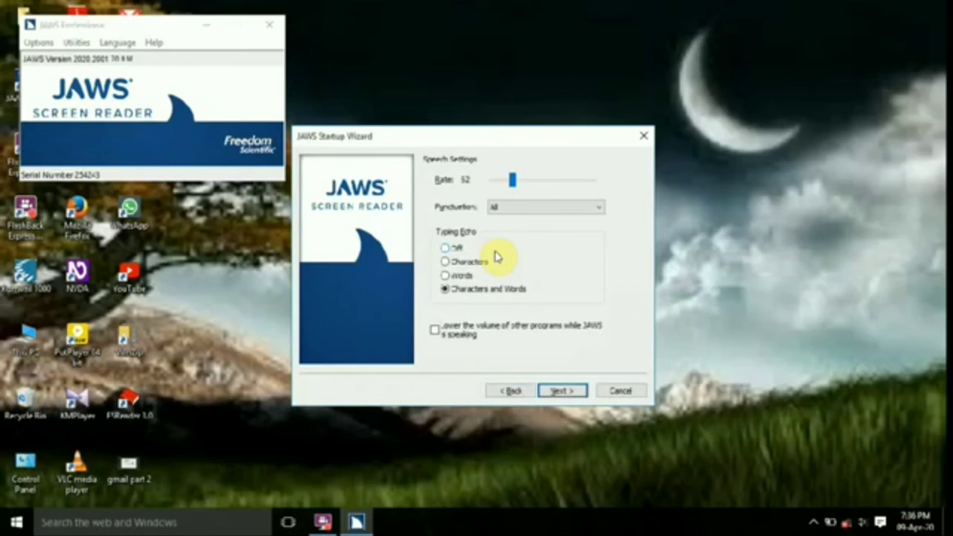
{"action": "key", "text": "Return"}
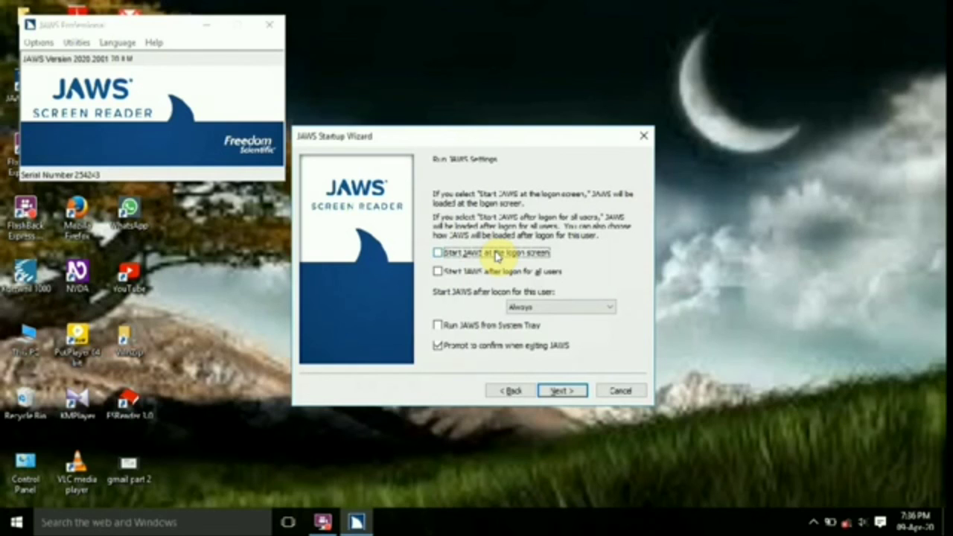
Step: Enable starting JAWS at the logon screen and after logon for all users
{"action": "left_click", "coordinate": [496, 254]}
{"action": "key", "text": "Tab"}
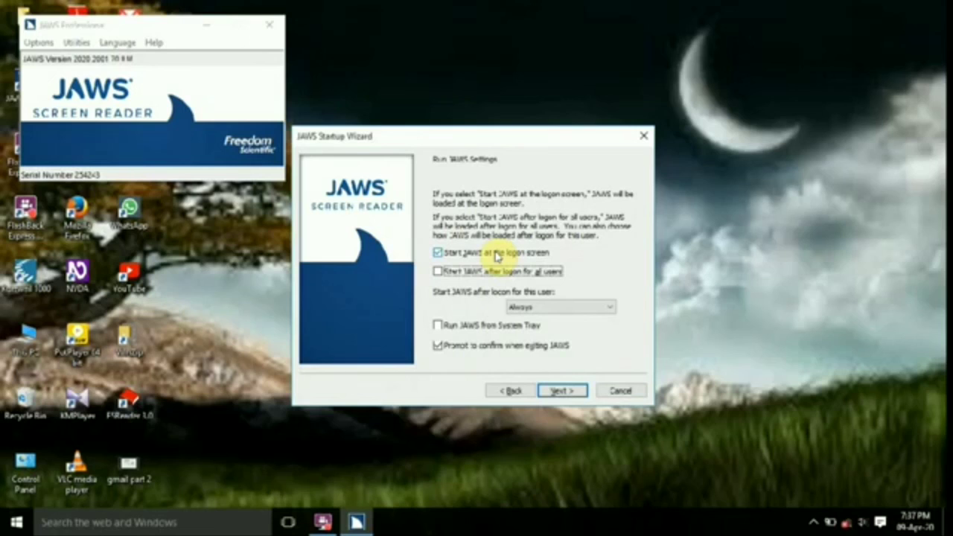
{"action": "key", "text": "space"}
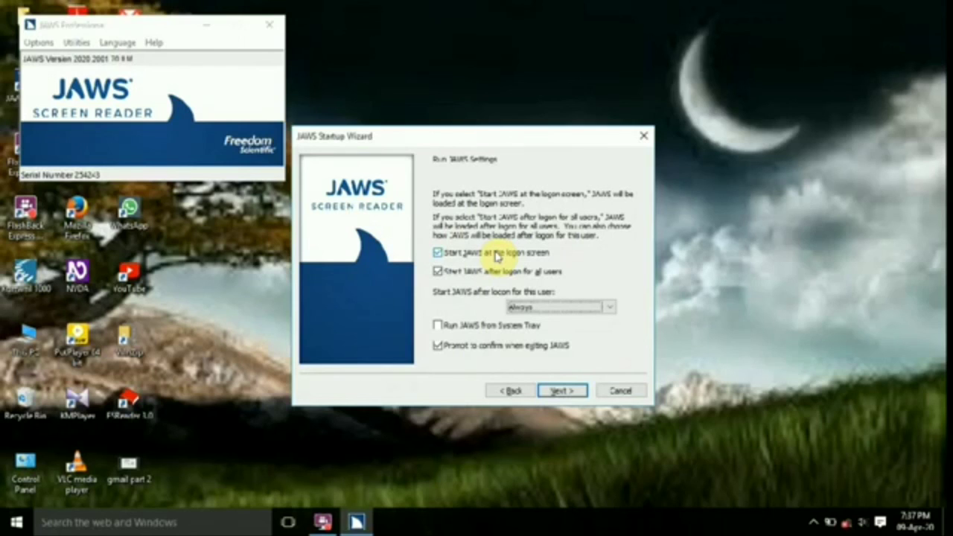
{"action": "key", "text": "Tab"}
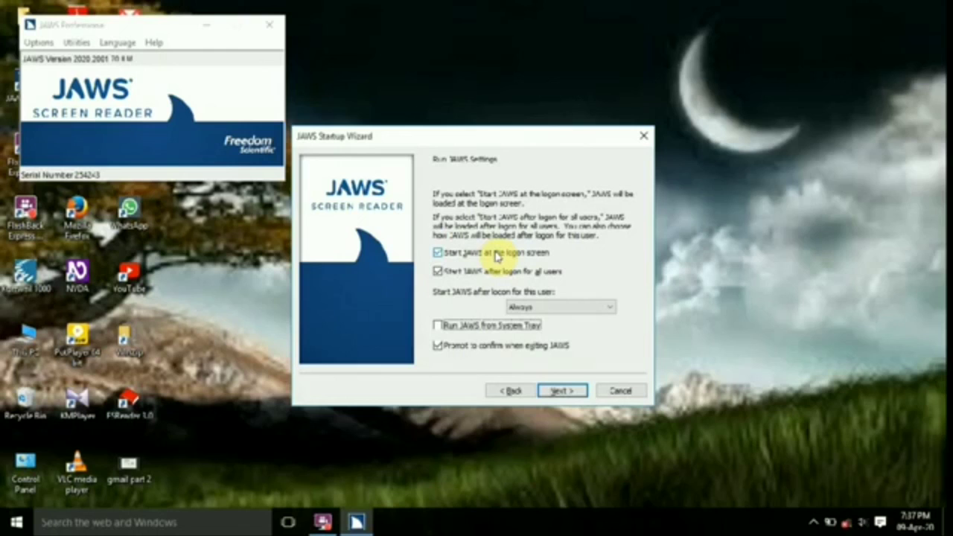
Step: Enable Run JAWS from System Tray and continue to the common options
{"action": "key", "text": "space"}
{"action": "key", "text": "Tab"}
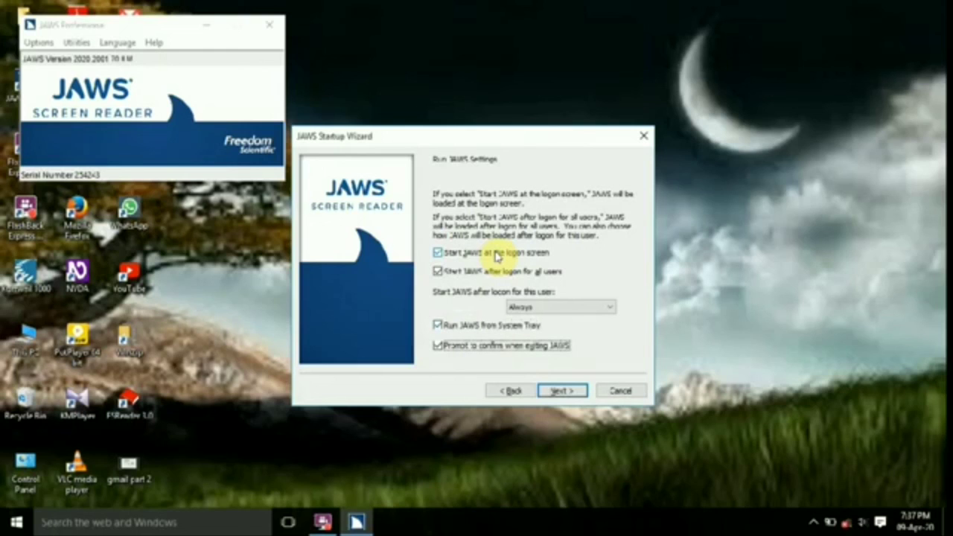
{"action": "key", "text": "Tab"}
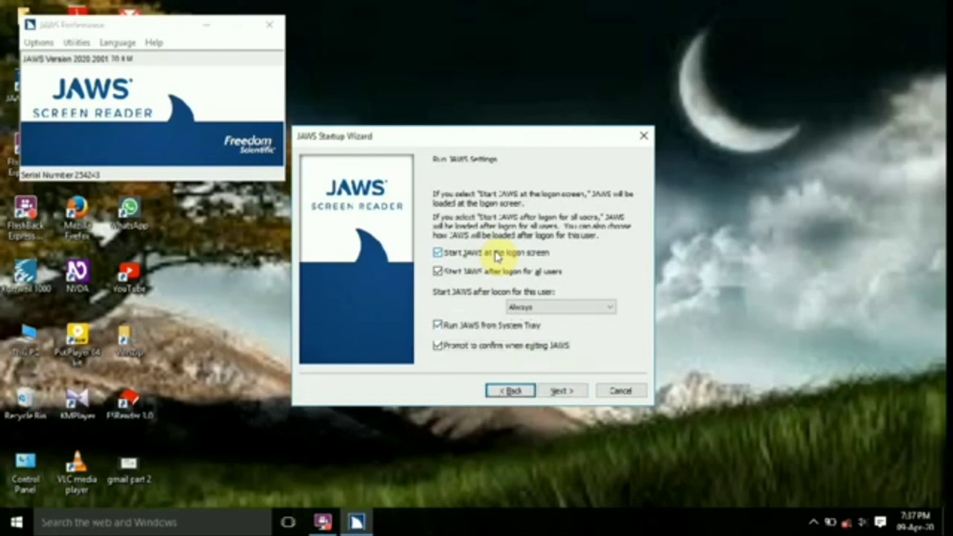
{"action": "key", "text": "Tab"}
{"action": "key", "text": "Return"}
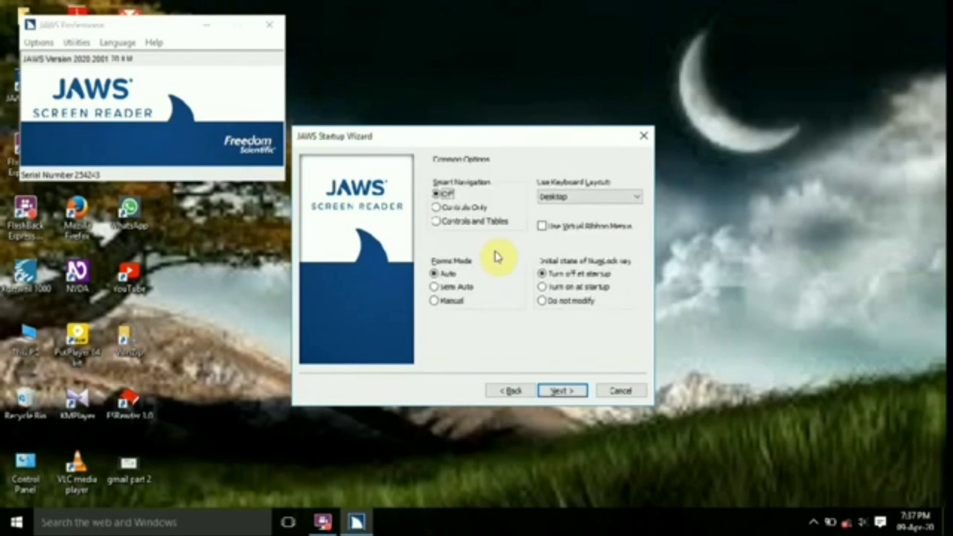
Step: Set the keyboard layout to Laptop, enable virtual ribbon menus, and continue to the verbosity settings
{"action": "key", "text": "Tab"}
{"action": "key", "text": "Tab"}
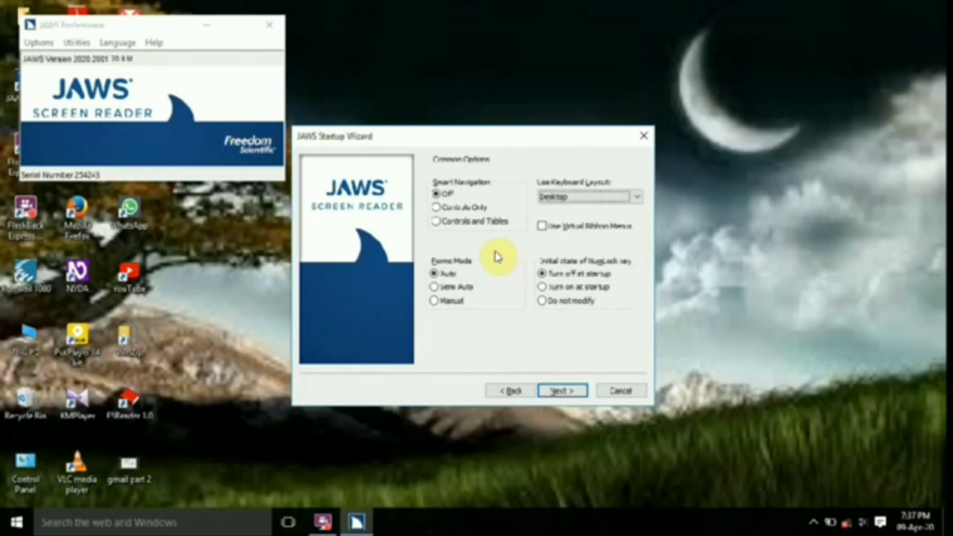
{"action": "key", "text": "Down"}
{"action": "key", "text": "Tab"}
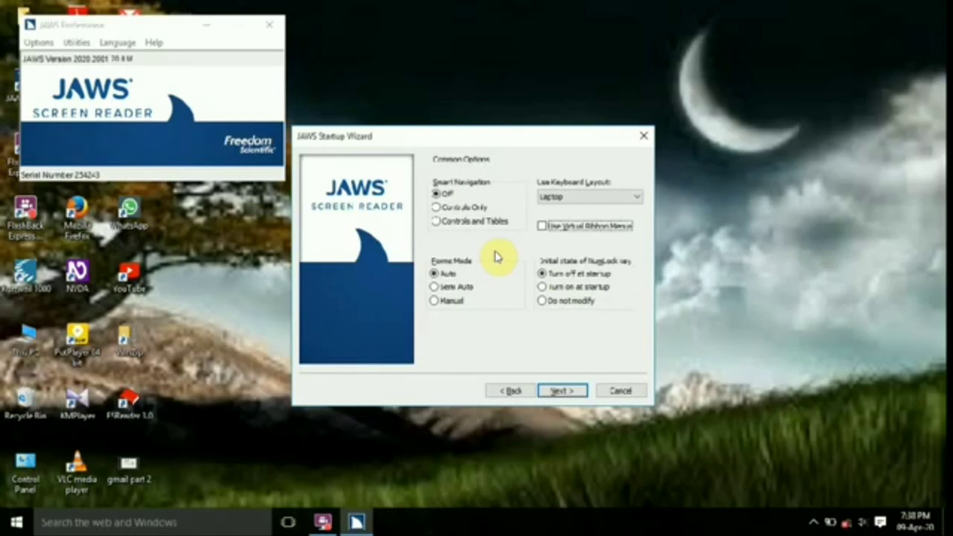
{"action": "key", "text": "space"}
{"action": "key", "text": "Tab"}
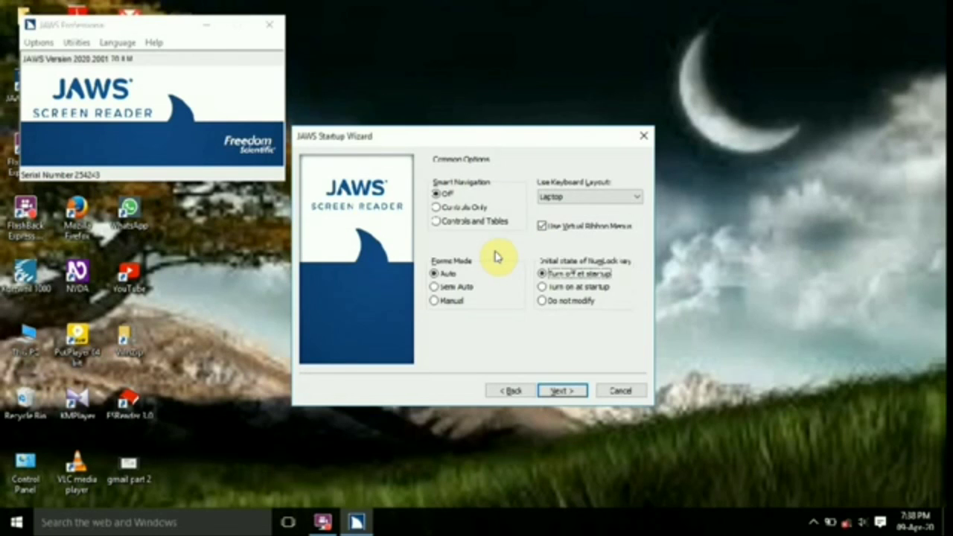
{"action": "key", "text": "Tab"}
{"action": "key", "text": "Tab"}
{"action": "key", "text": "Return"}
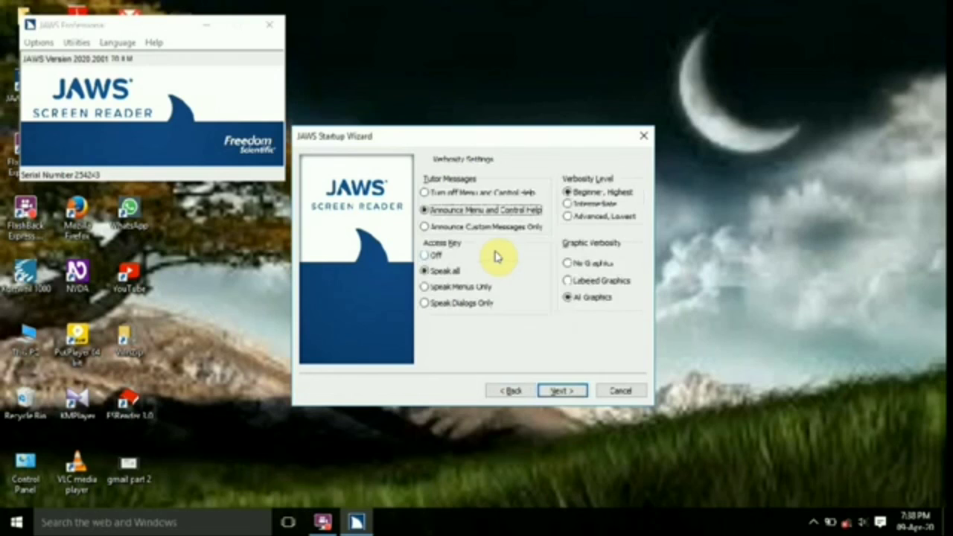
Step: Keep Announce Menu and Control Help, Speak all, Beginner verbosity and All Graphics, and continue to the Braille translation settings
{"action": "key", "text": "Tab"}
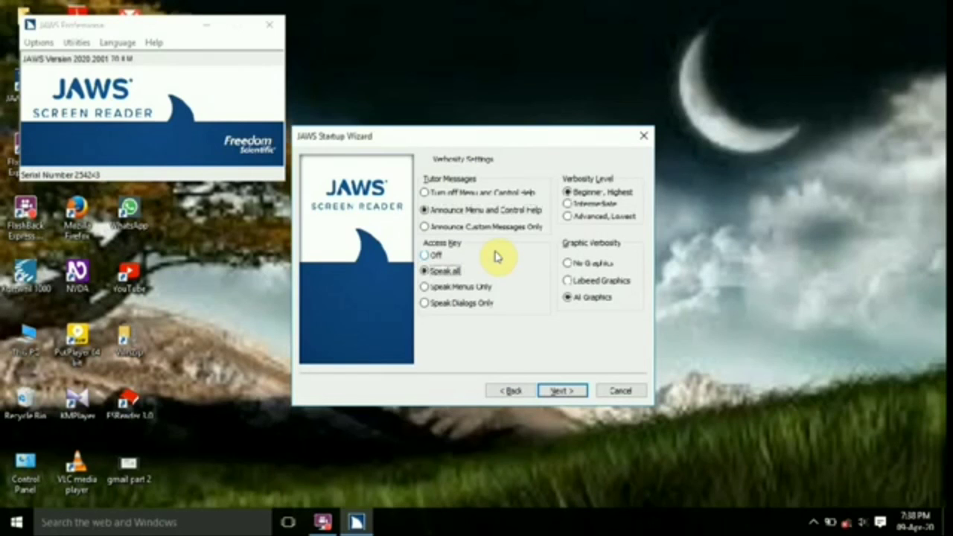
{"action": "key", "text": "Tab"}
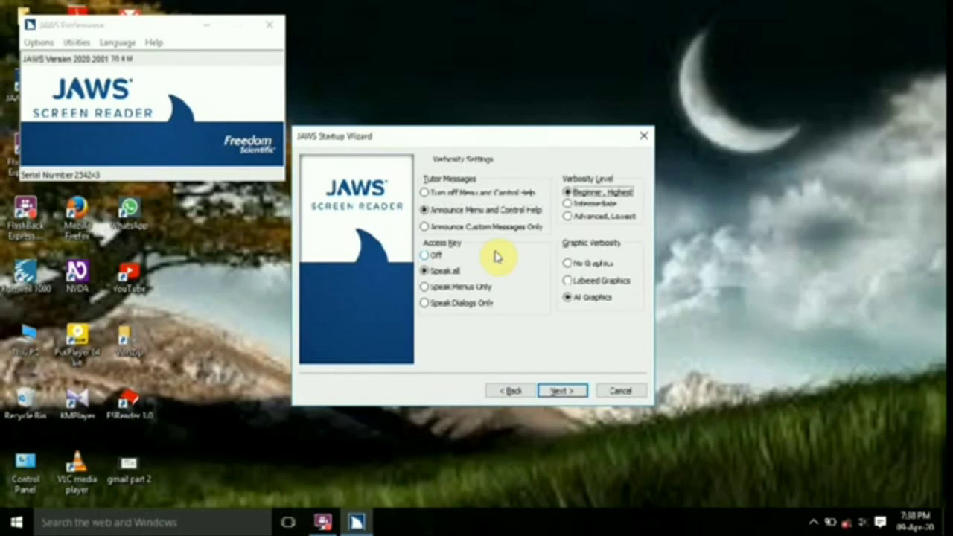
{"action": "key", "text": "Tab"}
{"action": "key", "text": "Tab"}
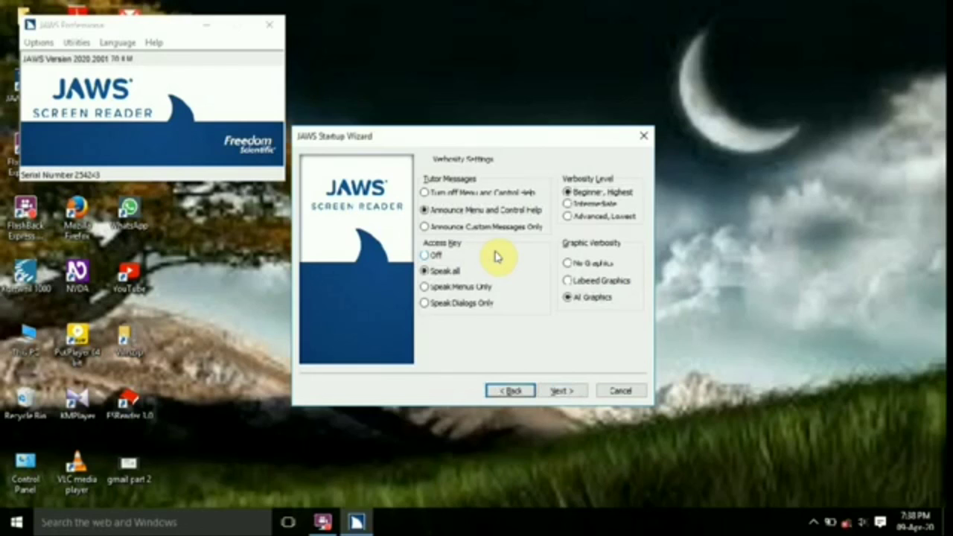
{"action": "key", "text": "Tab"}
{"action": "key", "text": "Return"}
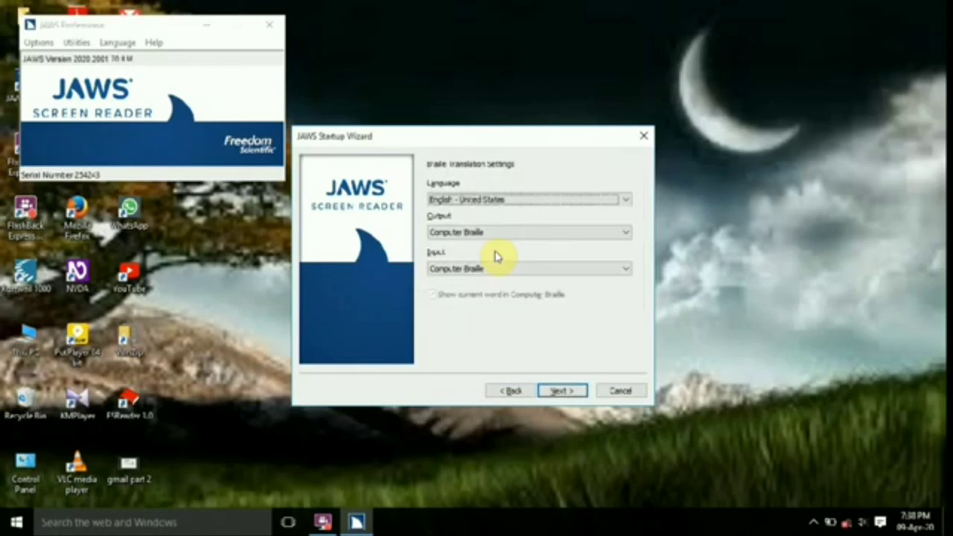
Step: Keep English - United States with Computer Braille for output and input, and continue to the Braille settings
{"action": "key", "text": "Tab"}
{"action": "key", "text": "Tab"}
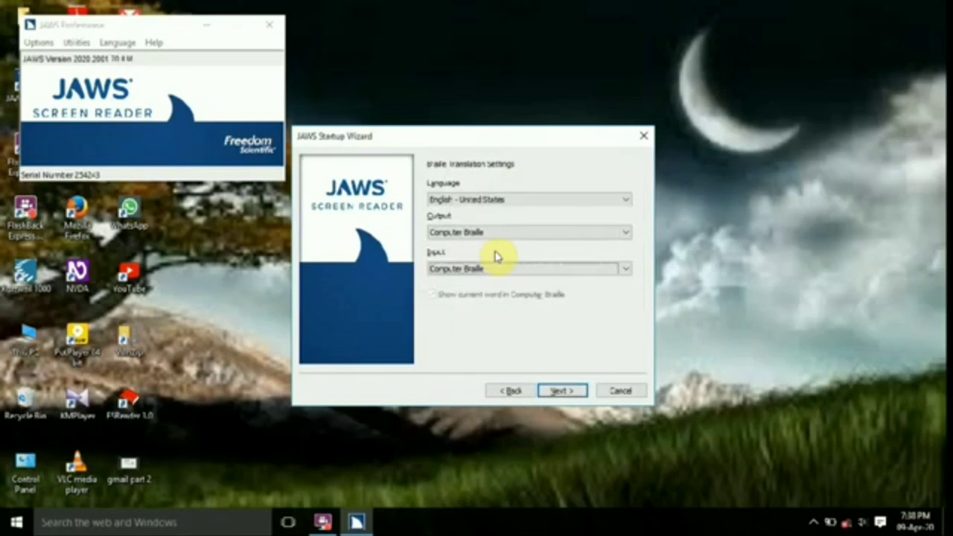
{"action": "key", "text": "Tab"}
{"action": "key", "text": "Tab"}
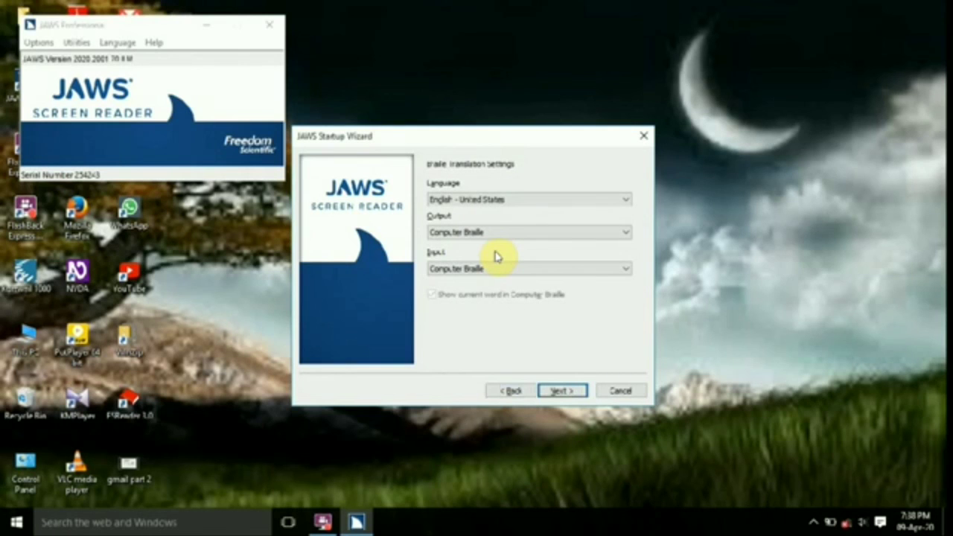
{"action": "key", "text": "Return"}
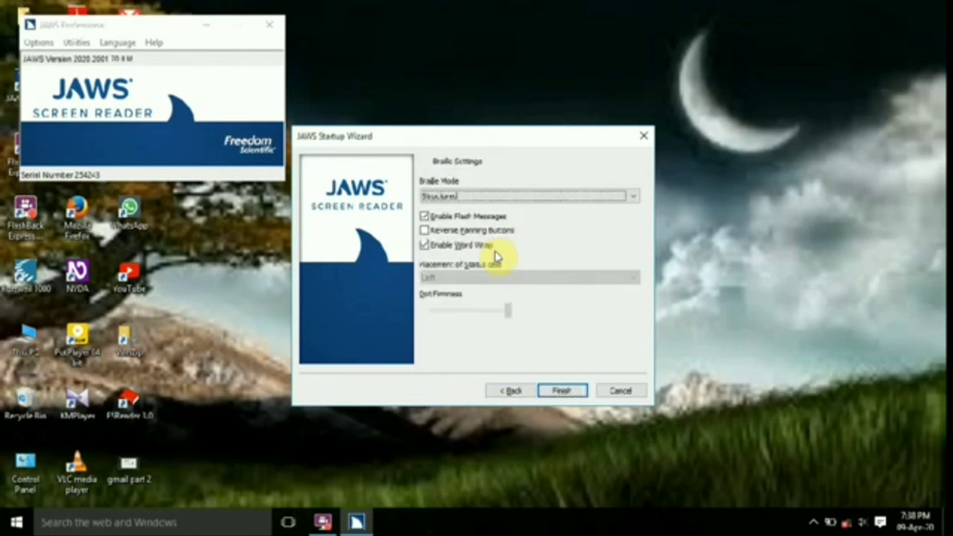
Step: Keep the Structured Braille mode with flash messages and word wrap enabled, and finish the JAWS Startup Wizard
{"action": "key", "text": "Tab"}
{"action": "key", "text": "Tab"}
{"action": "key", "text": "Tab"}
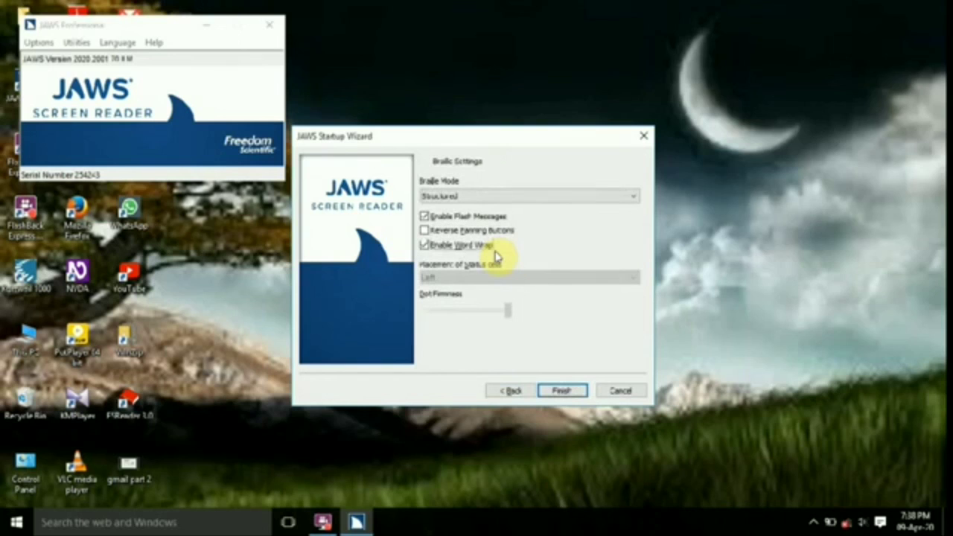
{"action": "key", "text": "Tab"}
{"action": "key", "text": "Tab"}
{"action": "key", "text": "Return"}
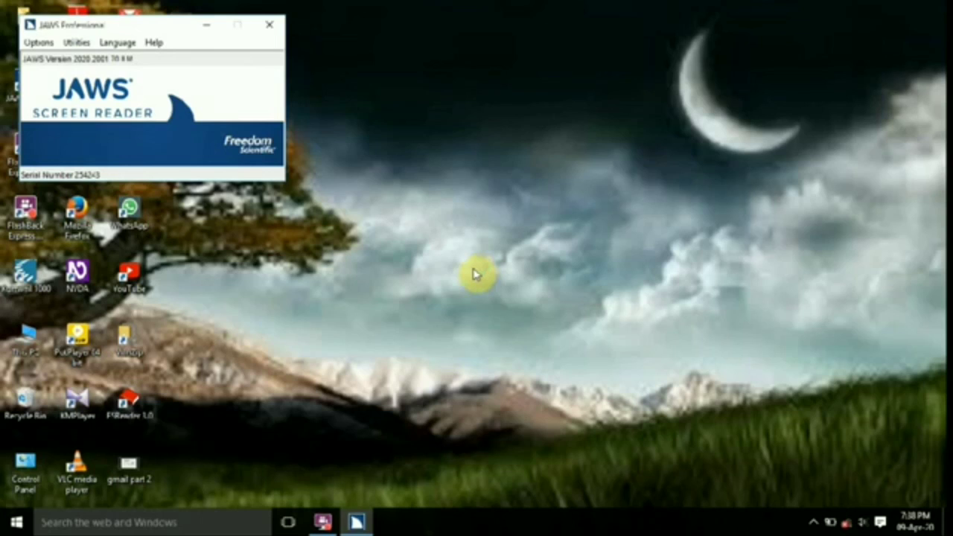
Step: Turn on the JAWS Screen Shade to black out the display
{"action": "key", "text": "Insert+space"}
{"action": "key", "text": "F11"}
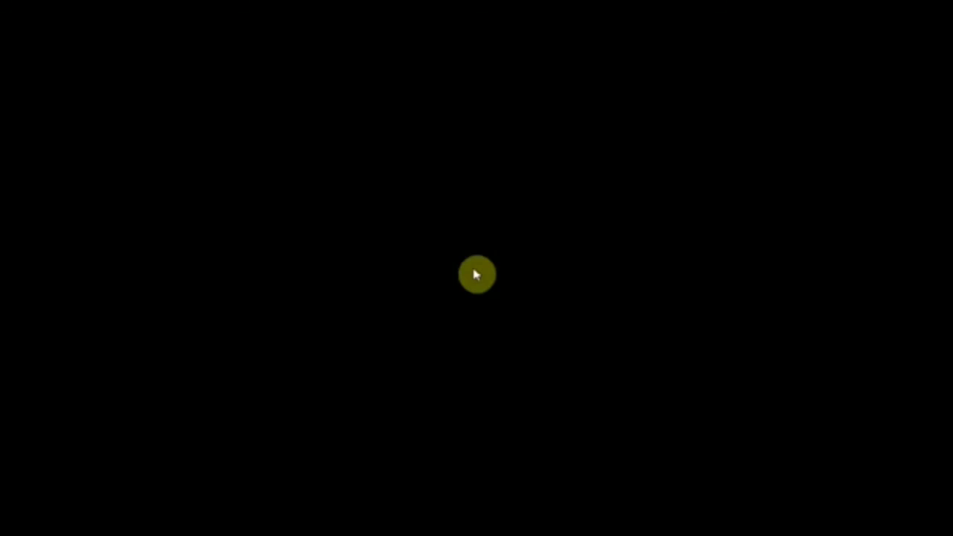